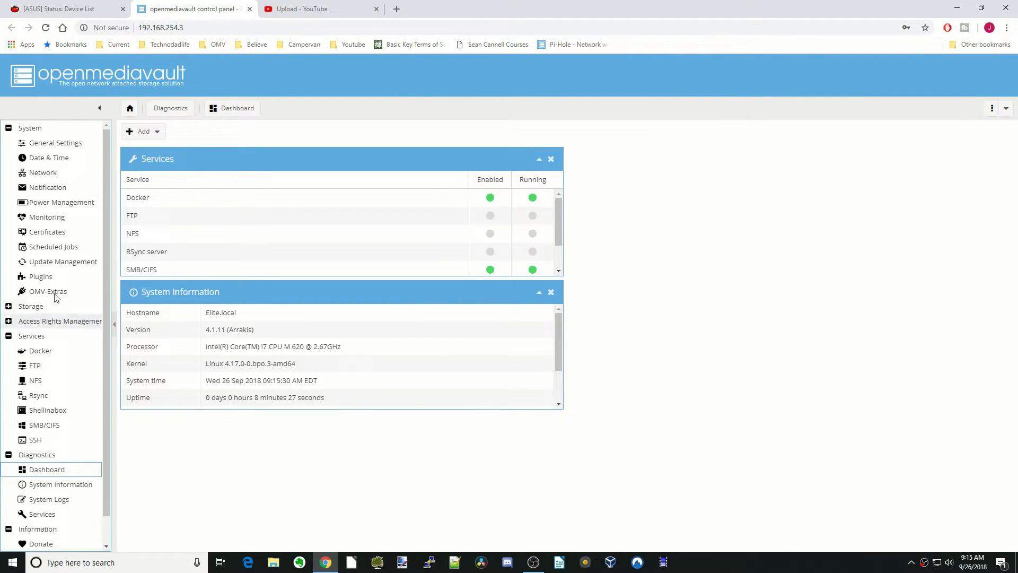
Step: Give the enp0s25 interface the DNS server 1.1.1.1 in Network > Interfaces and save
{"action": "left_click", "coordinate": [48, 177]}
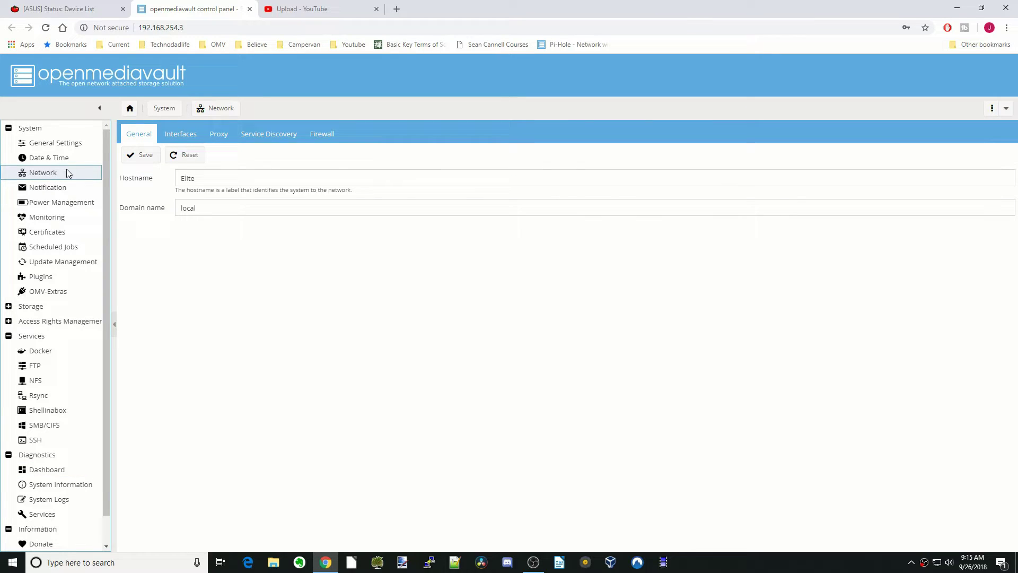
{"action": "left_click", "coordinate": [186, 135]}
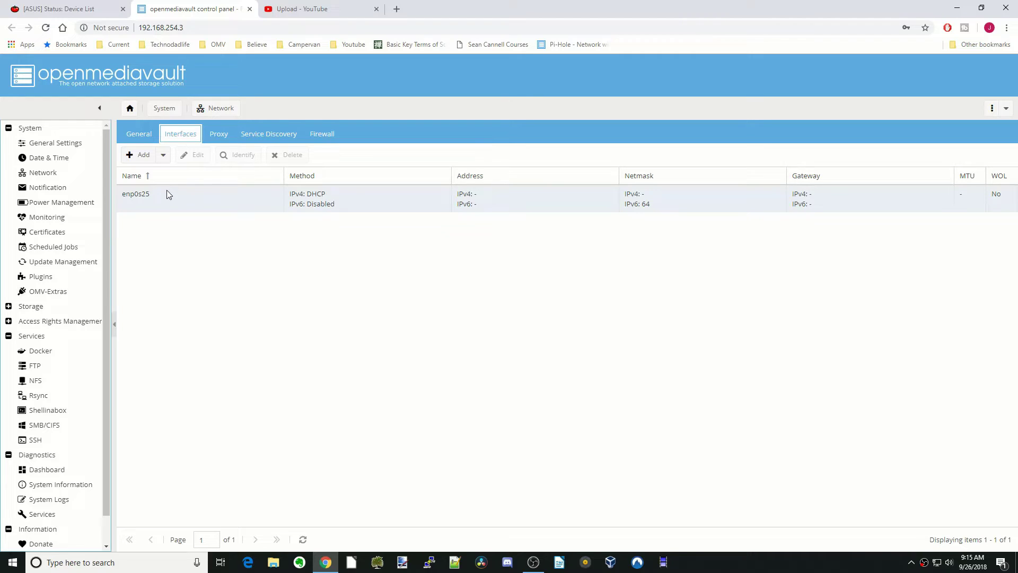
{"action": "key", "text": "ctrl+2"}
{"action": "left_click_drag", "start_coordinate": [118, 185], "coordinate": [176, 211]}
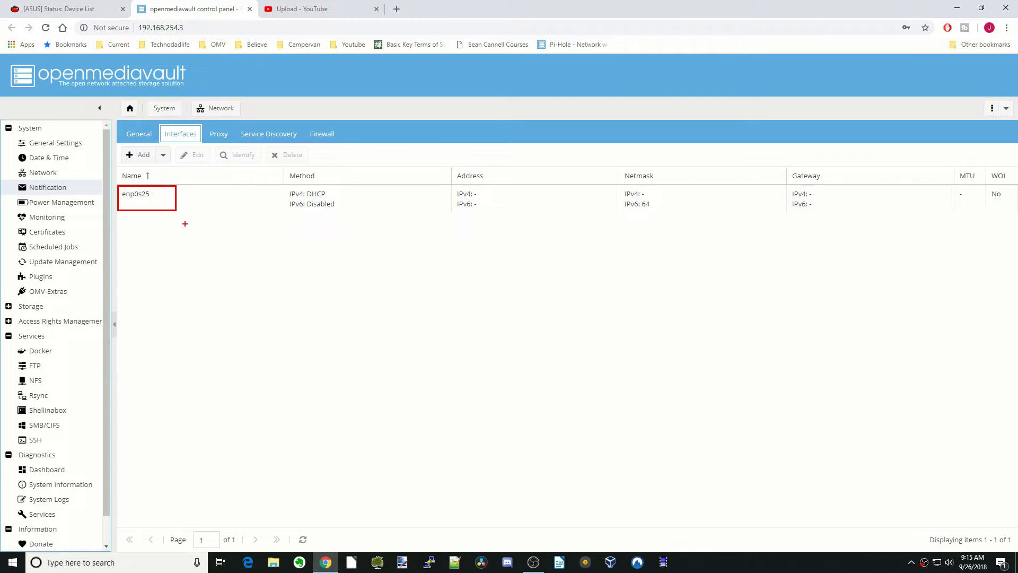
{"action": "left_click", "coordinate": [159, 200]}
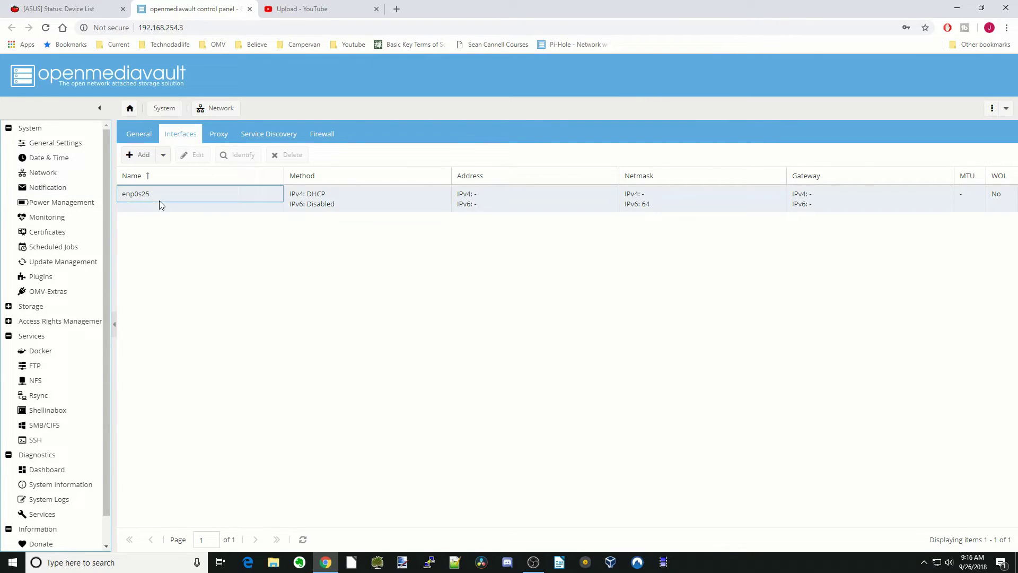
{"action": "left_click", "coordinate": [196, 156]}
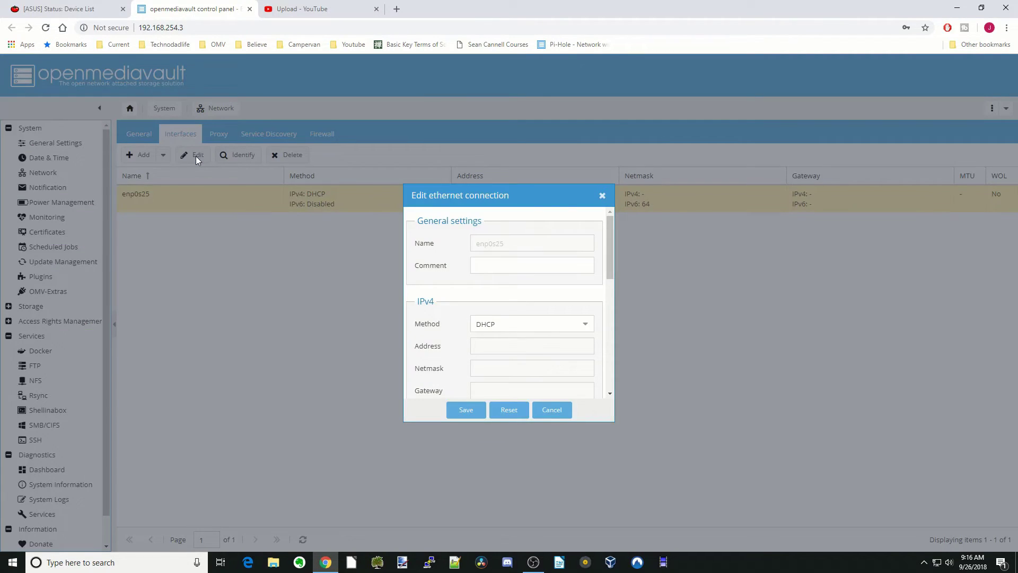
{"action": "scroll", "coordinate": [517, 303], "scroll_direction": "down", "scroll_amount": 3}
{"action": "scroll", "coordinate": [518, 303], "scroll_direction": "down", "scroll_amount": 5}
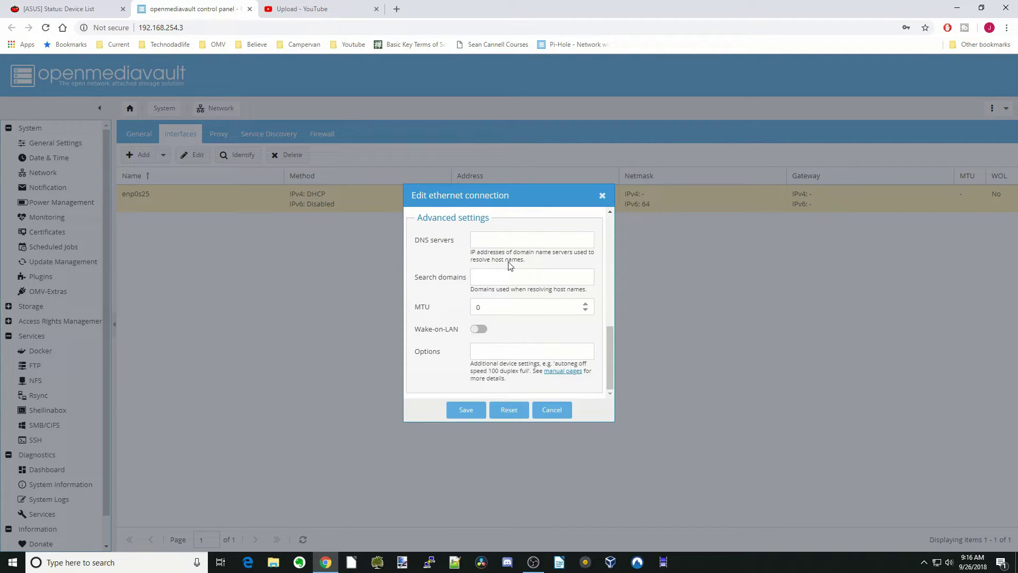
{"action": "left_click", "coordinate": [509, 240]}
{"action": "type", "text": "1.1"}
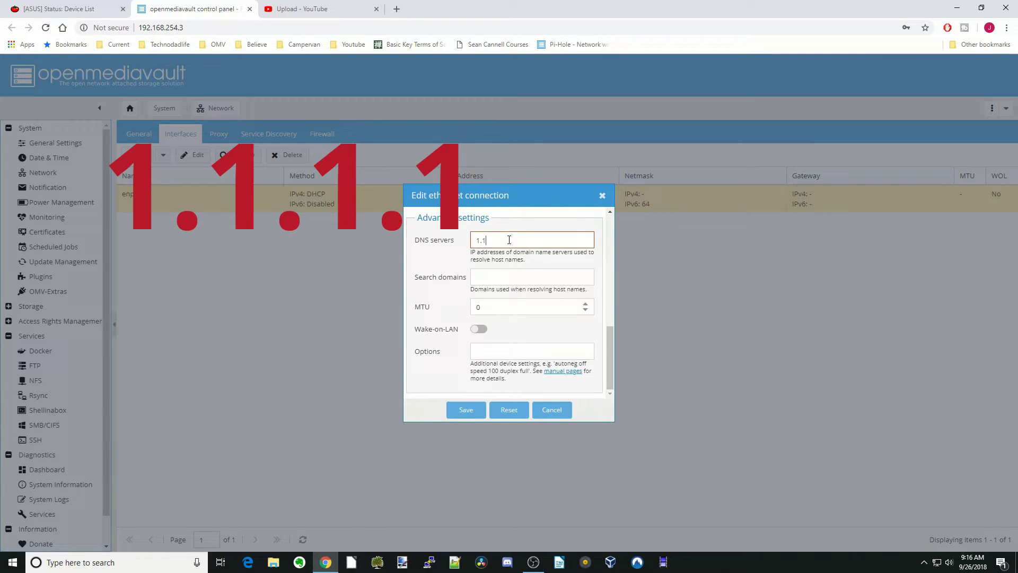
{"action": "type", "text": ".1.1"}
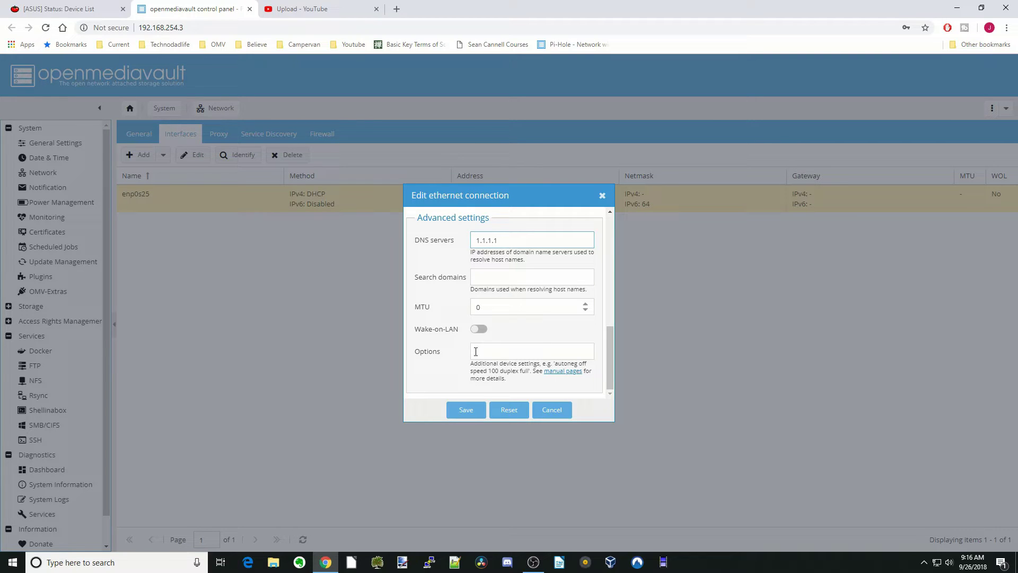
{"action": "left_click", "coordinate": [472, 416]}
Step: Apply the pending configuration changes and start a new Docker network named WORKGROUP
{"action": "left_click", "coordinate": [491, 332]}
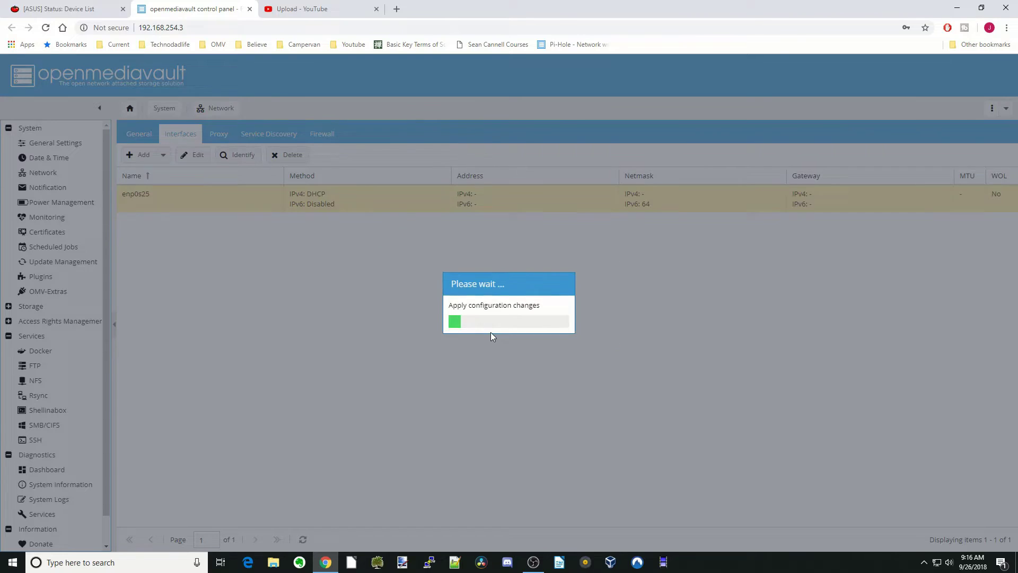
{"action": "left_click", "coordinate": [53, 352]}
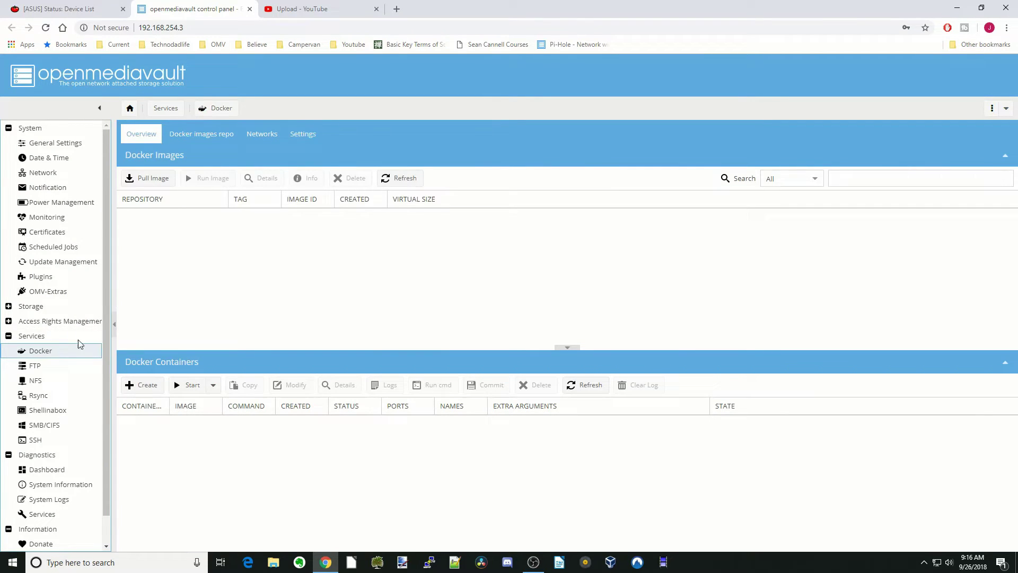
{"action": "left_click", "coordinate": [260, 137]}
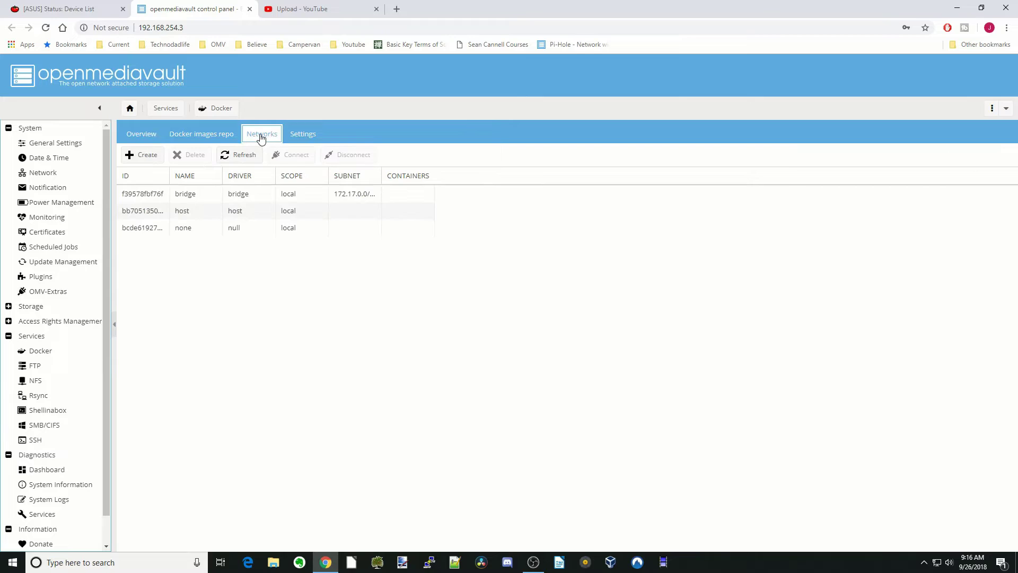
{"action": "left_click", "coordinate": [144, 156]}
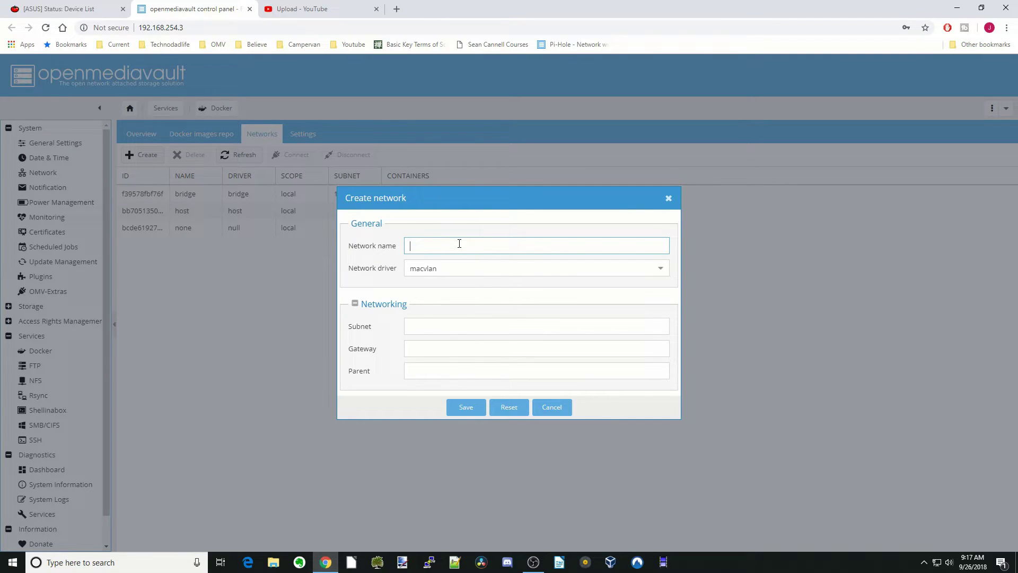
{"action": "type", "text": "WORKGROUP"}
Step: Set the network's subnet to 192.168.254.0/24 by pasting the server address and editing it
{"action": "left_click_drag", "start_coordinate": [183, 27], "coordinate": [138, 29]}
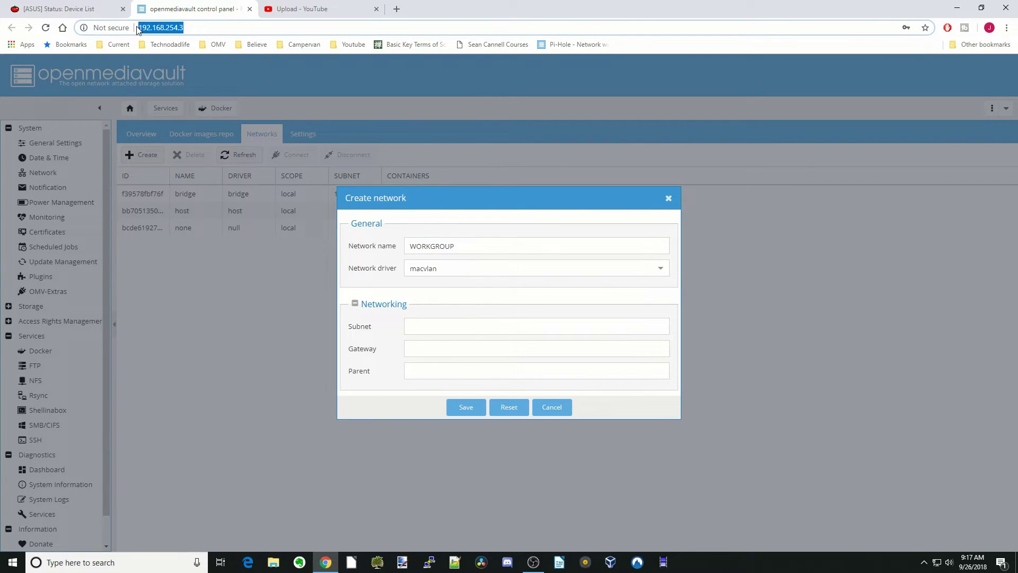
{"action": "right_click", "coordinate": [156, 29]}
{"action": "left_click", "coordinate": [194, 88]}
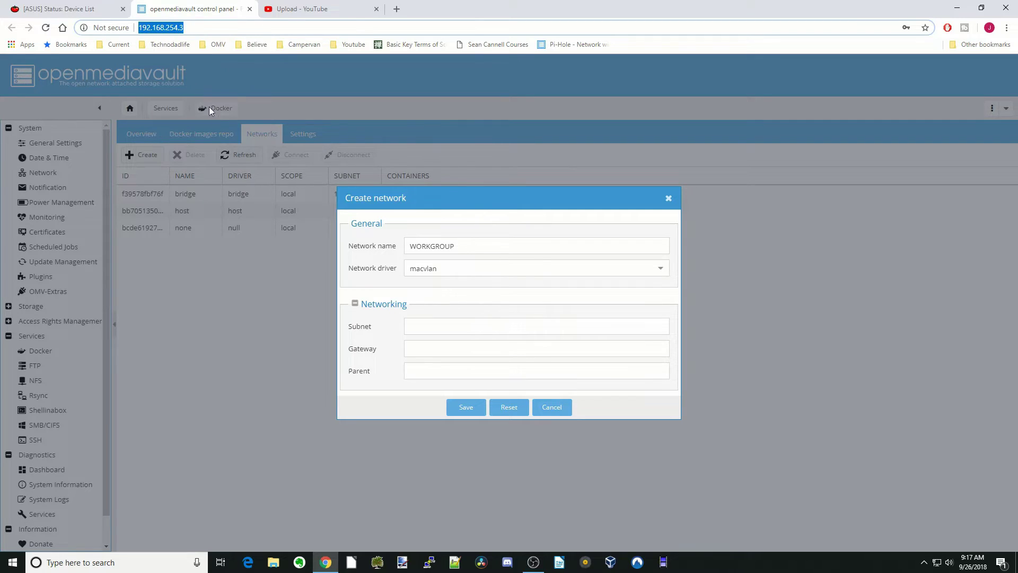
{"action": "left_click", "coordinate": [415, 325]}
{"action": "right_click", "coordinate": [425, 324]}
{"action": "left_click", "coordinate": [470, 406]}
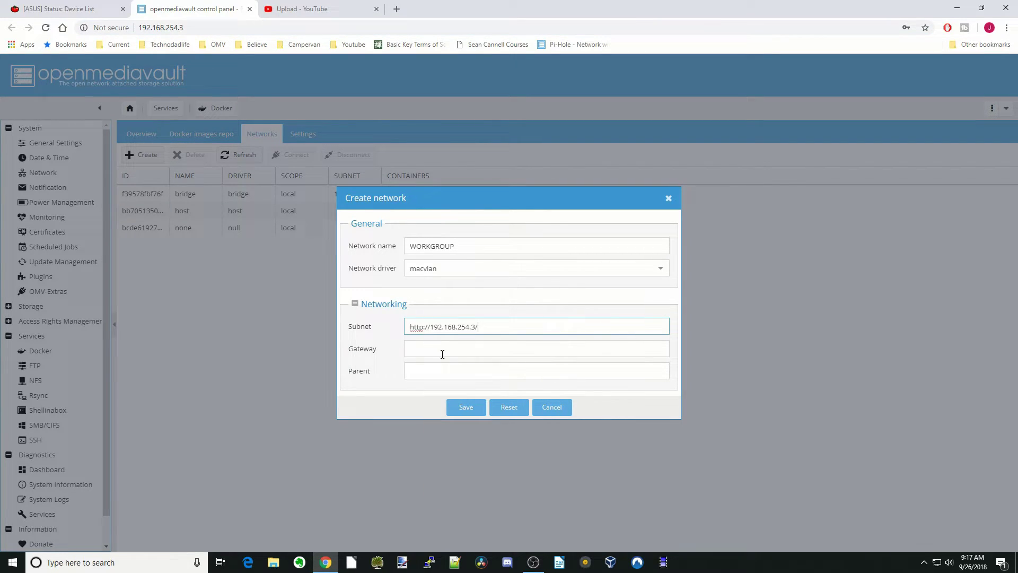
{"action": "left_click_drag", "start_coordinate": [432, 329], "coordinate": [402, 330]}
{"action": "key", "text": "BackSpace"}
{"action": "left_click", "coordinate": [467, 325]}
{"action": "key", "text": "BackSpace"}
{"action": "key", "text": "BackSpace"}
{"action": "type", "text": "0/24"}
Step: Copy the router's IP address from its device list to use as the gateway
{"action": "left_click", "coordinate": [455, 352]}
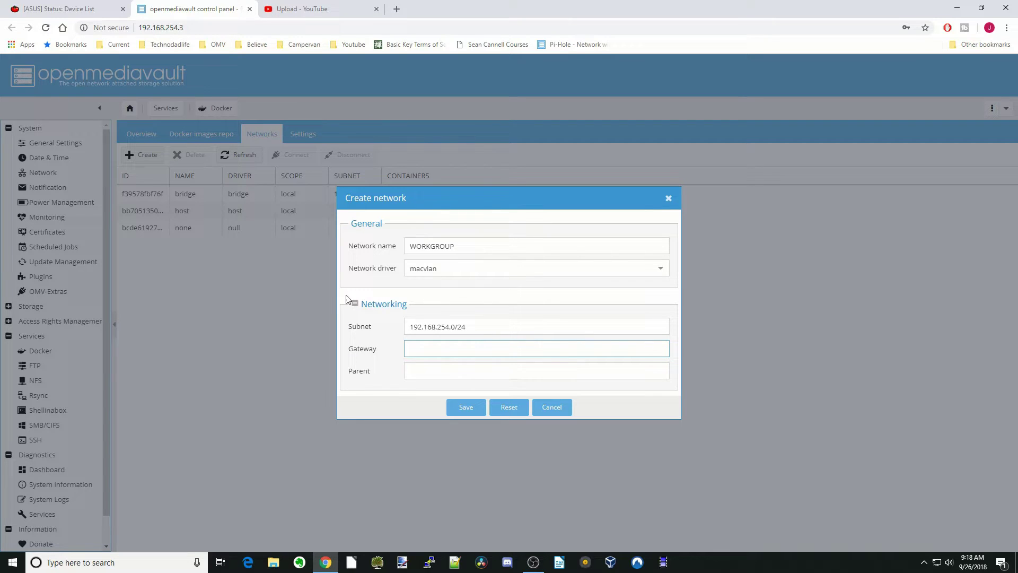
{"action": "left_click", "coordinate": [73, 11]}
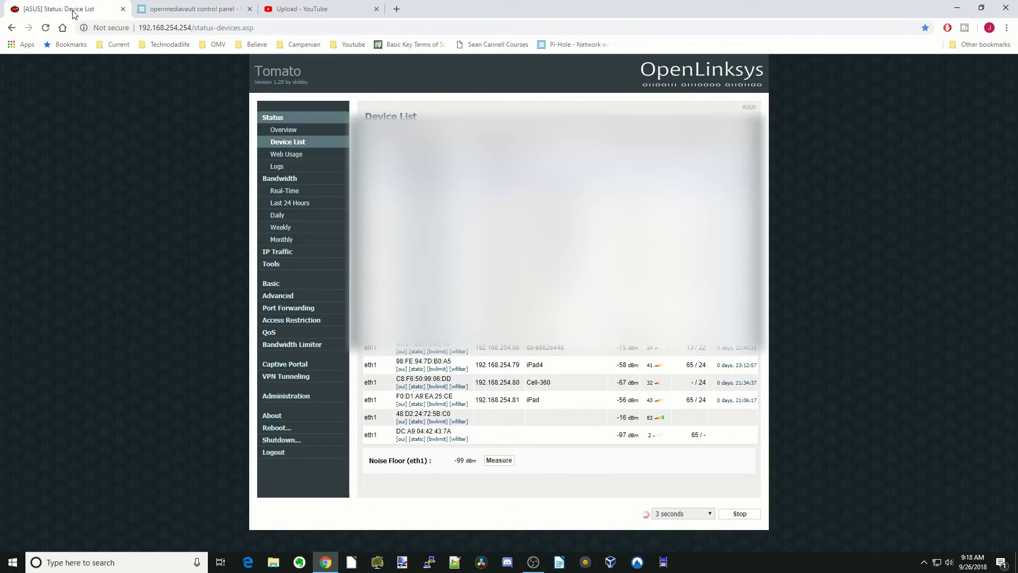
{"action": "left_click_drag", "start_coordinate": [192, 27], "coordinate": [139, 27]}
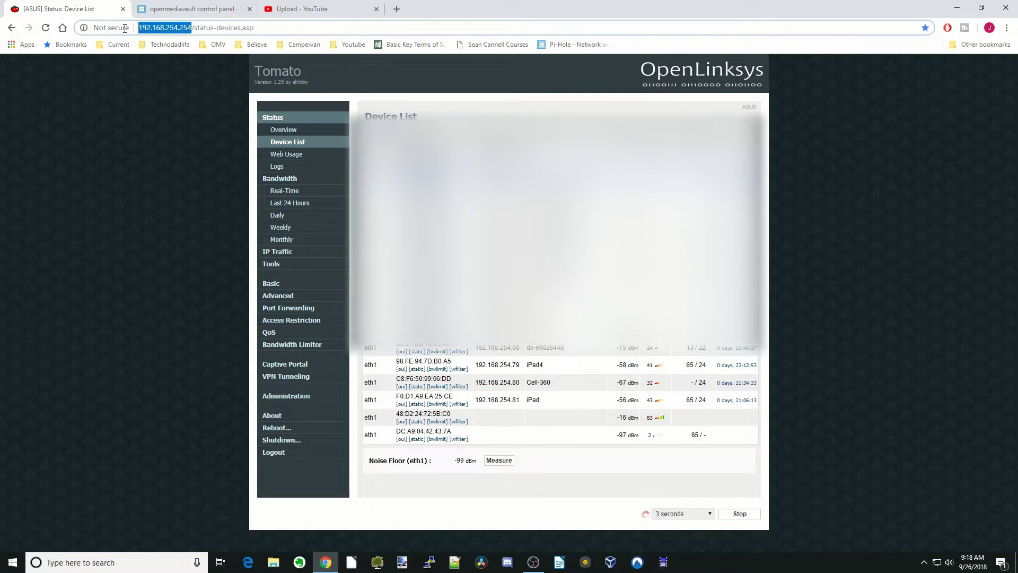
{"action": "right_click", "coordinate": [166, 29]}
{"action": "left_click", "coordinate": [204, 88]}
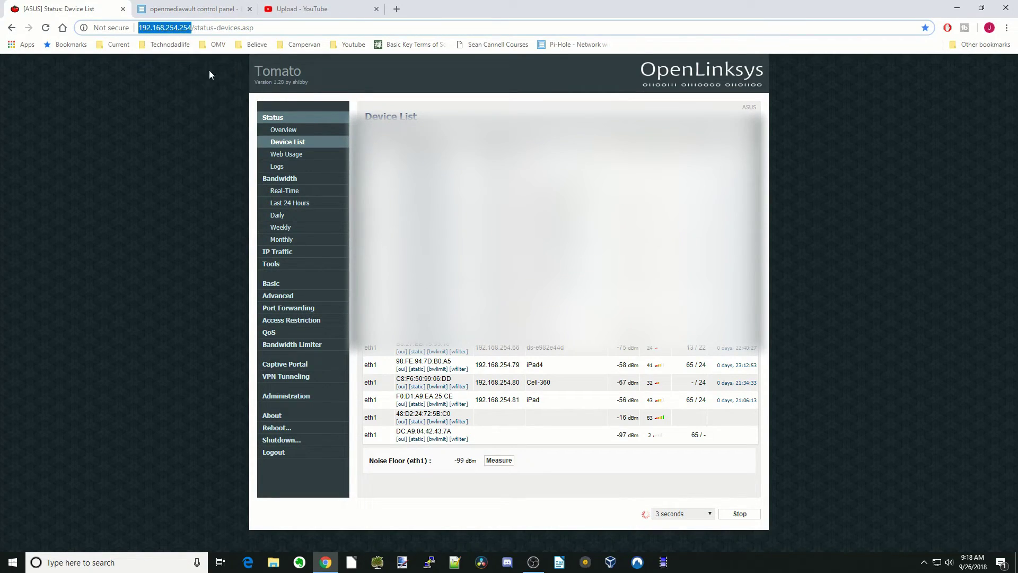
{"action": "left_click", "coordinate": [190, 9]}
{"action": "right_click", "coordinate": [423, 352]}
Step: Set the gateway to 192.168.254.254 and parent to enp0s25, then save the WORKGROUP network
{"action": "left_click", "coordinate": [456, 444]}
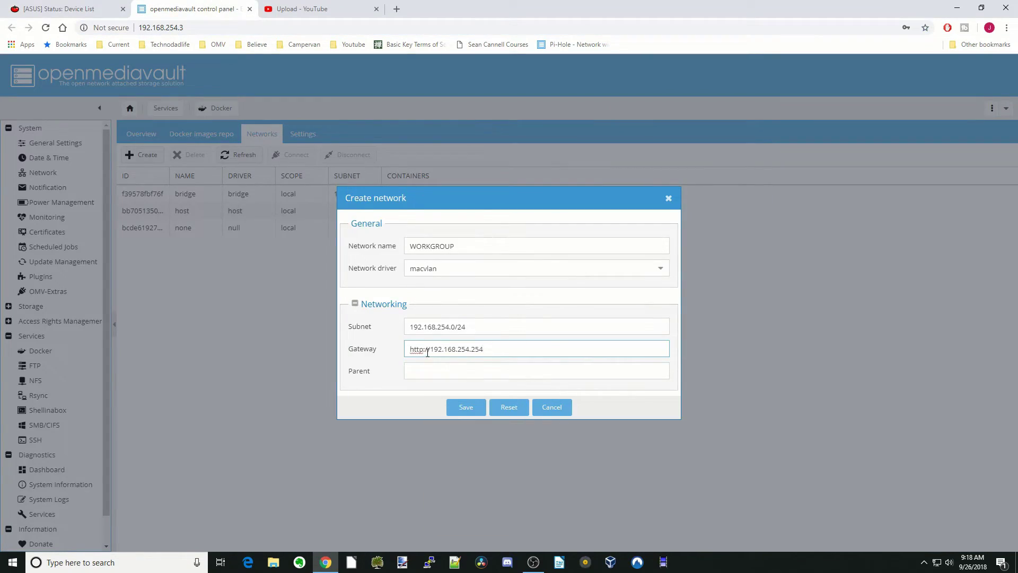
{"action": "left_click_drag", "start_coordinate": [428, 350], "coordinate": [387, 351]}
{"action": "key", "text": "BackSpace"}
{"action": "key", "text": "Delete"}
{"action": "left_click", "coordinate": [446, 371]}
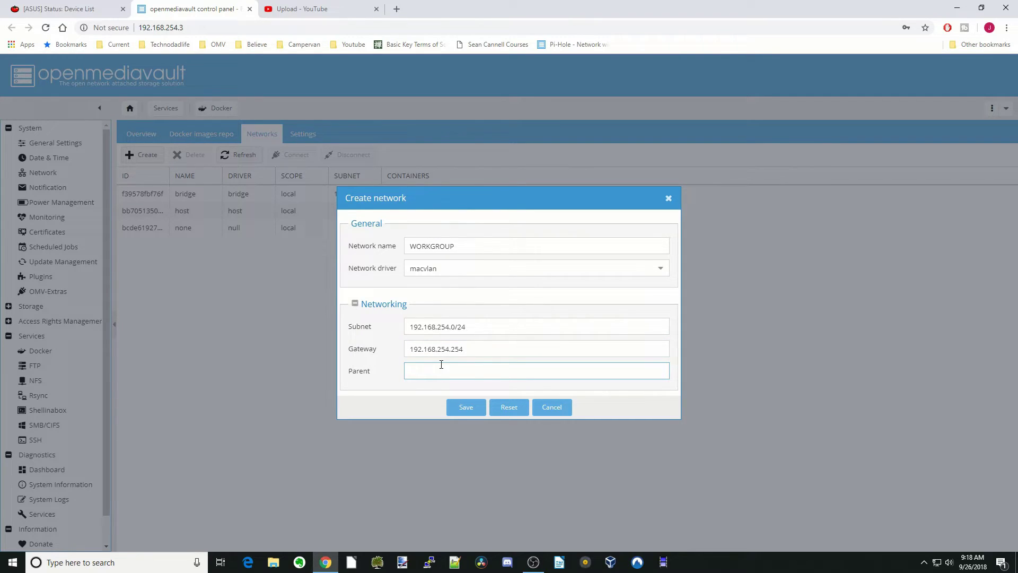
{"action": "type", "text": "enp0s25"}
{"action": "left_click", "coordinate": [472, 414]}
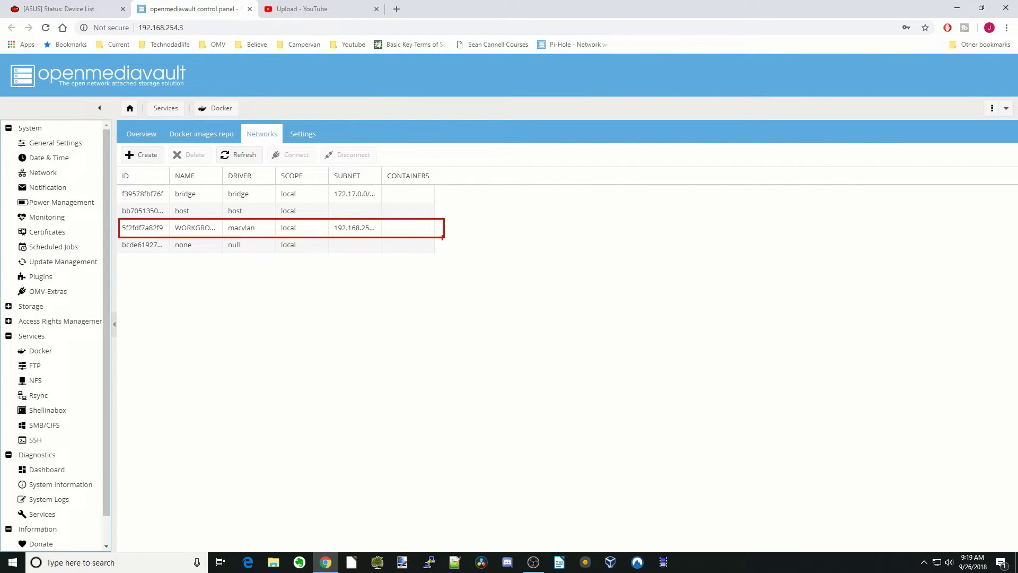
Step: Search the Docker image registry for pihole and pick the official pihole/pihole image to pull
{"action": "left_click", "coordinate": [142, 139]}
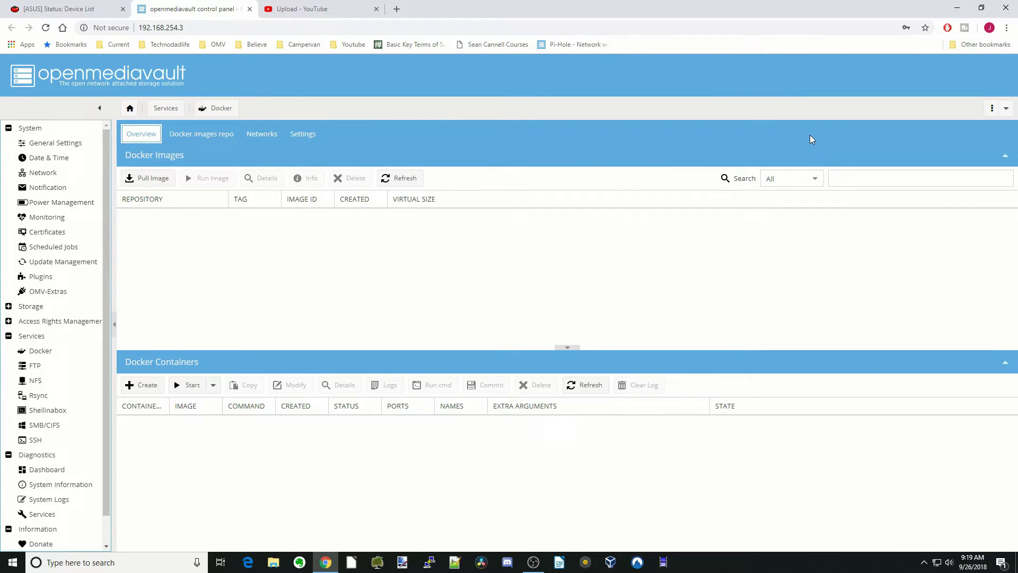
{"action": "left_click", "coordinate": [846, 172]}
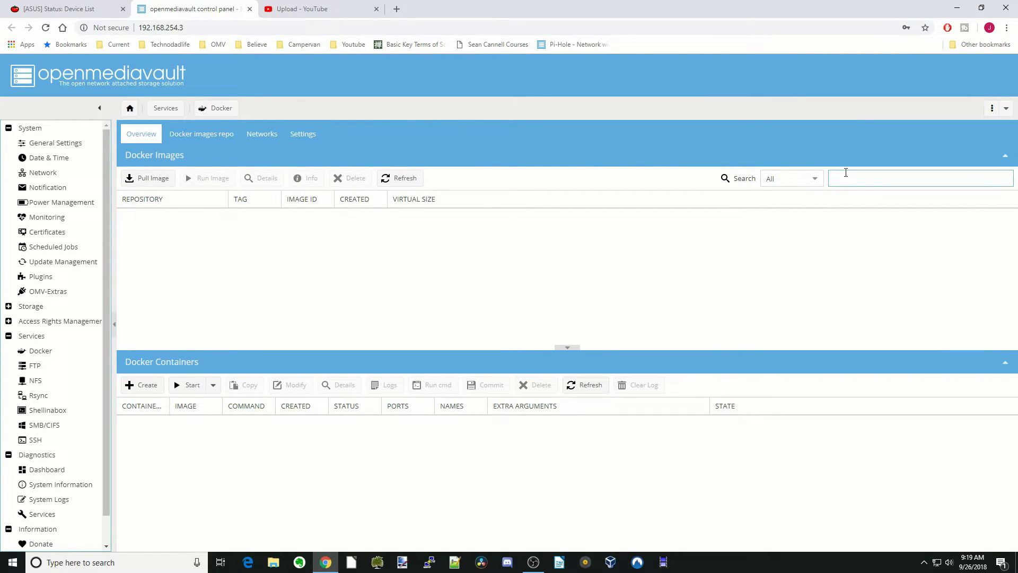
{"action": "type", "text": "pihole"}
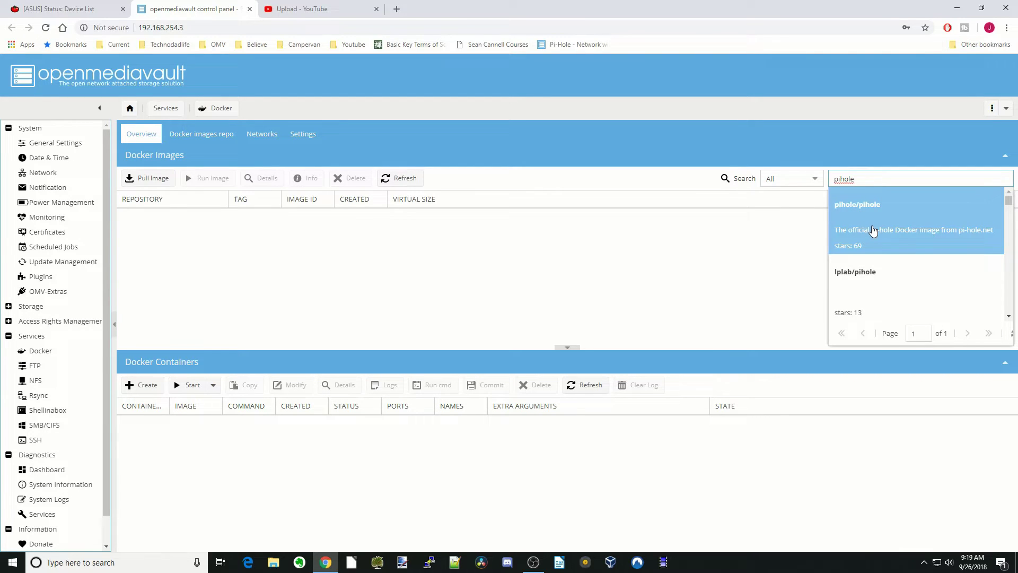
{"action": "left_click", "coordinate": [873, 230]}
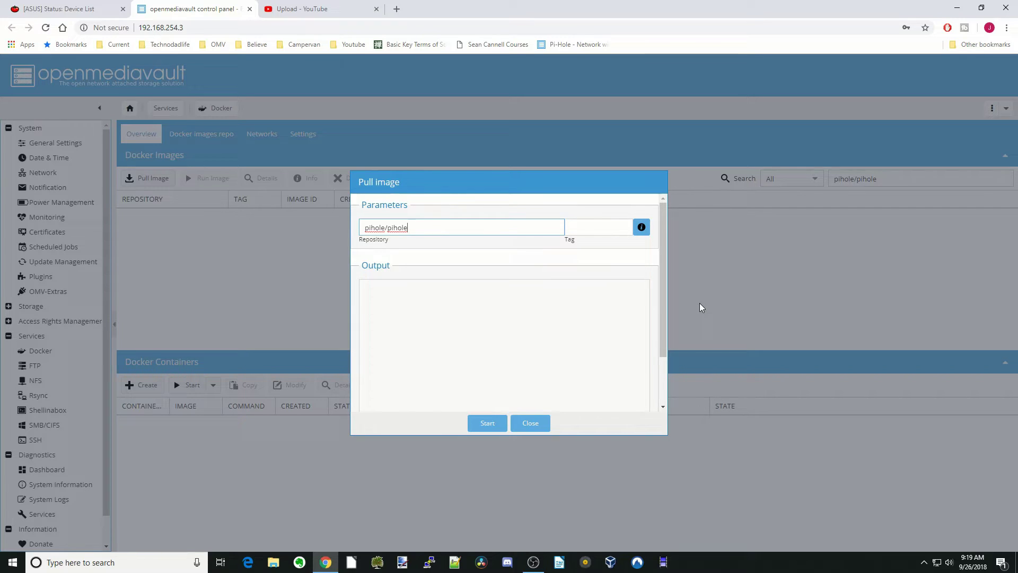
Step: Review the pihole/pihole Docker Hub page and its tag notes, including the v4.0_armhf ARM tag
{"action": "left_click", "coordinate": [641, 228]}
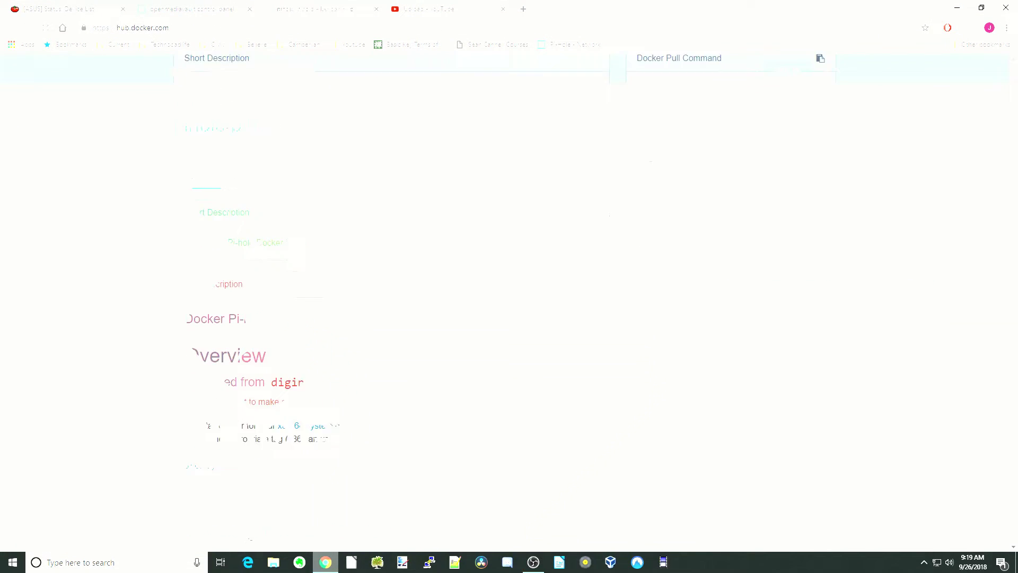
{"action": "scroll", "coordinate": [470, 212], "scroll_direction": "down", "scroll_amount": 2}
{"action": "scroll", "coordinate": [470, 213], "scroll_direction": "down", "scroll_amount": 1}
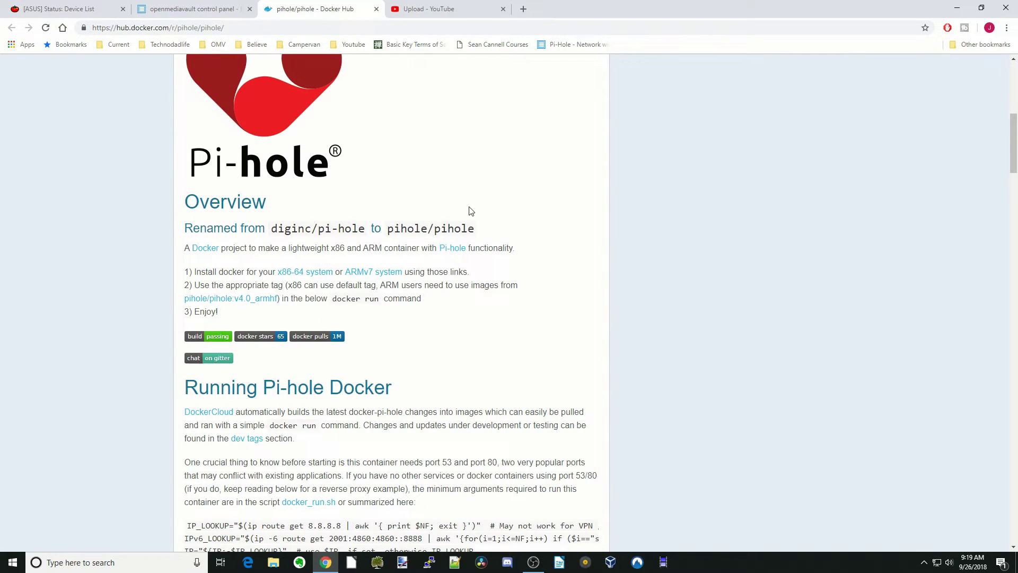
{"action": "scroll", "coordinate": [471, 211], "scroll_direction": "down", "scroll_amount": 3}
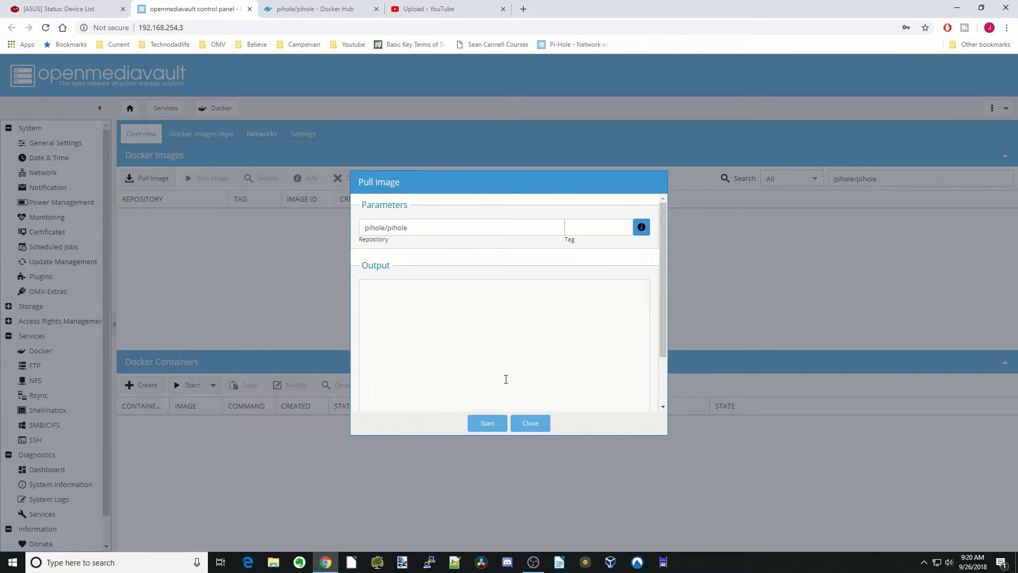
Step: Pull the pihole/pihole image (latest, 345.4 MB) and select it in the Images list
{"action": "left_click", "coordinate": [487, 423]}
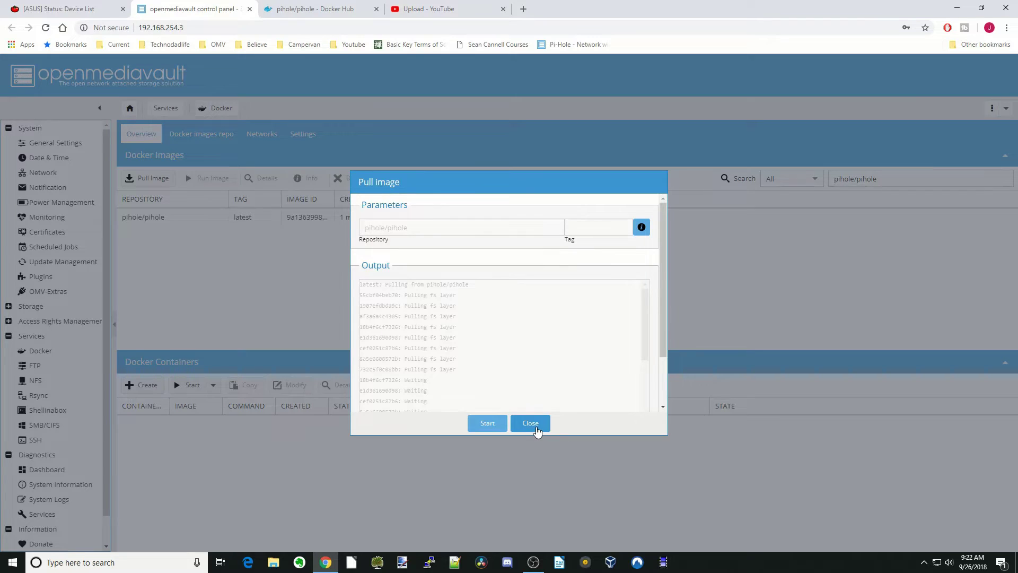
{"action": "left_click", "coordinate": [536, 428]}
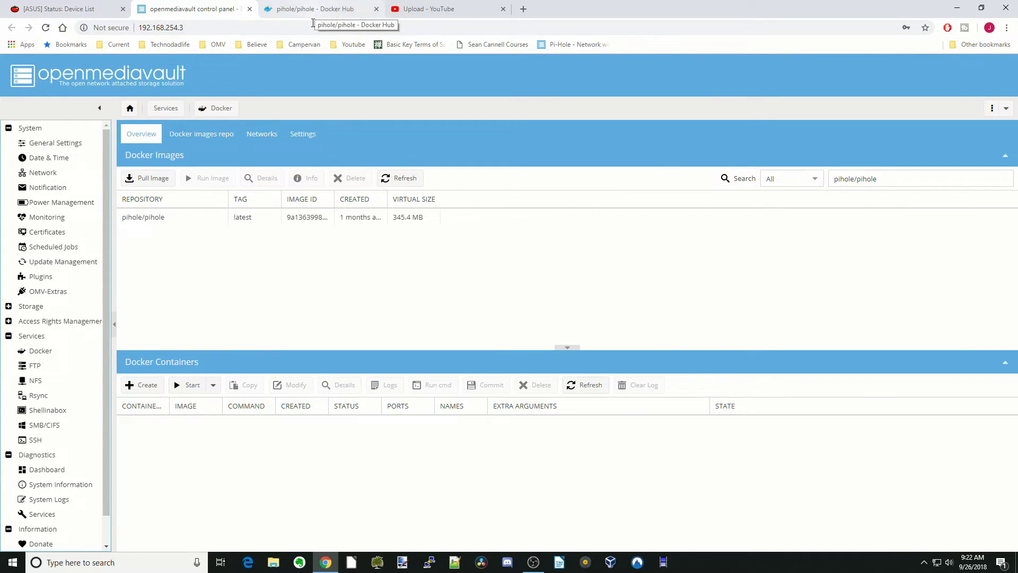
{"action": "left_click", "coordinate": [267, 217]}
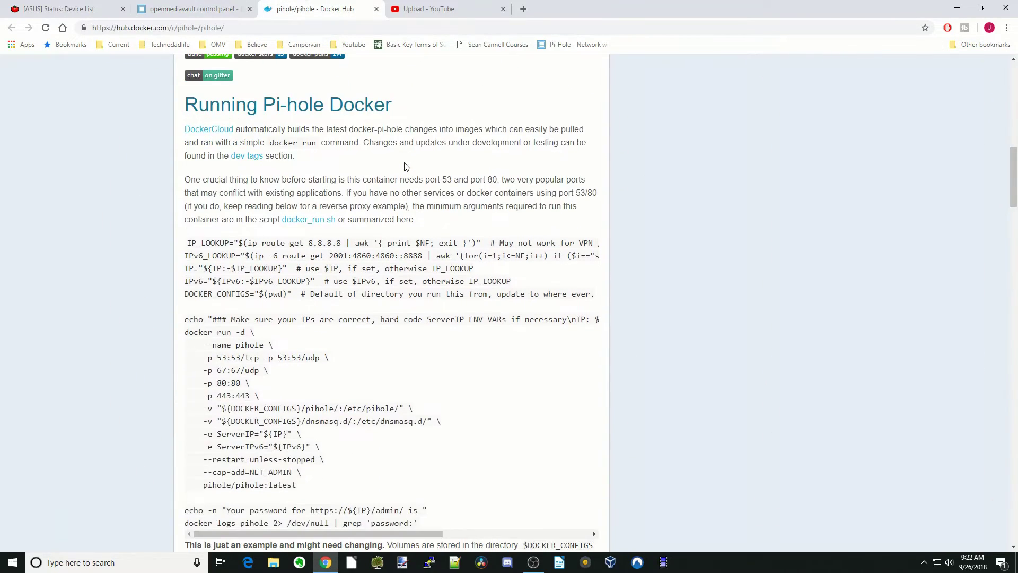
{"action": "scroll", "coordinate": [408, 159], "scroll_direction": "down", "scroll_amount": 2}
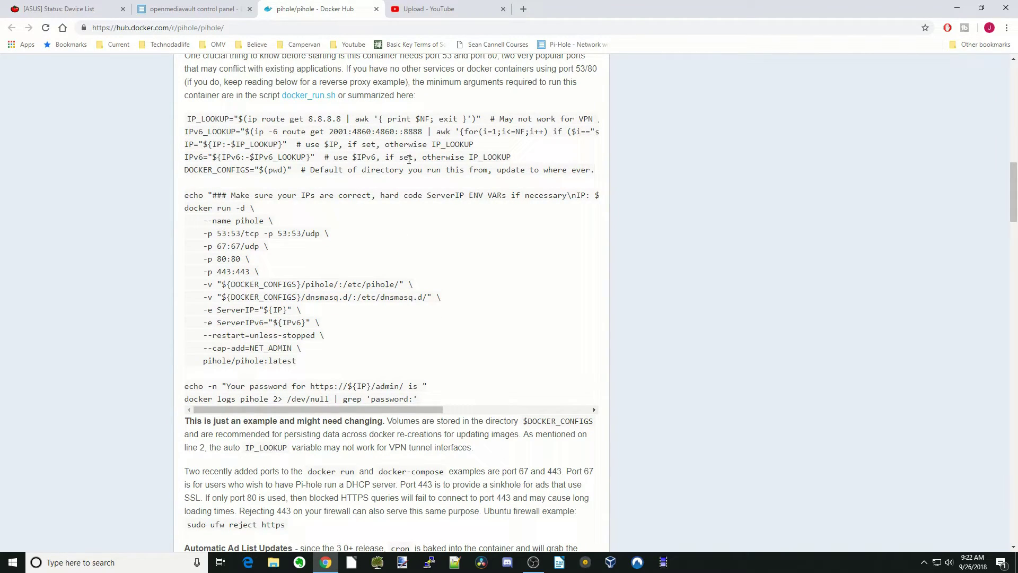
{"action": "left_click_drag", "start_coordinate": [191, 208], "coordinate": [459, 373]}
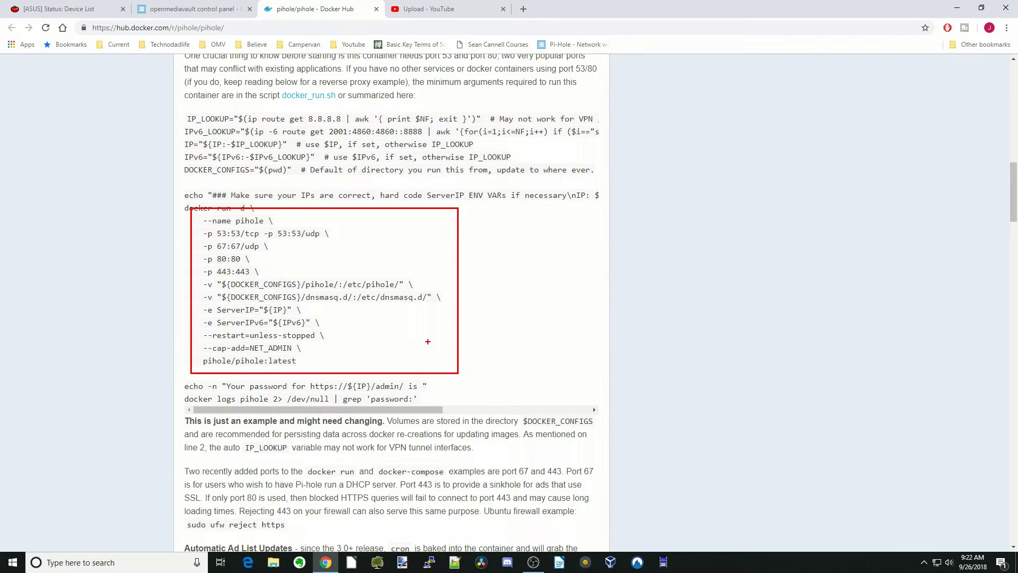
{"action": "left_click_drag", "start_coordinate": [334, 234], "coordinate": [373, 237]}
{"action": "mouse_move", "coordinate": [278, 246]}
{"action": "left_mouse_down"}
{"action": "mouse_move", "coordinate": [291, 248]}
{"action": "mouse_move", "coordinate": [300, 272]}
{"action": "left_mouse_up"}
{"action": "left_click_drag", "start_coordinate": [424, 284], "coordinate": [440, 284]}
{"action": "left_click_drag", "start_coordinate": [449, 303], "coordinate": [457, 303]}
{"action": "left_click_drag", "start_coordinate": [314, 309], "coordinate": [329, 309]}
{"action": "left_click_drag", "start_coordinate": [212, 323], "coordinate": [330, 322]}
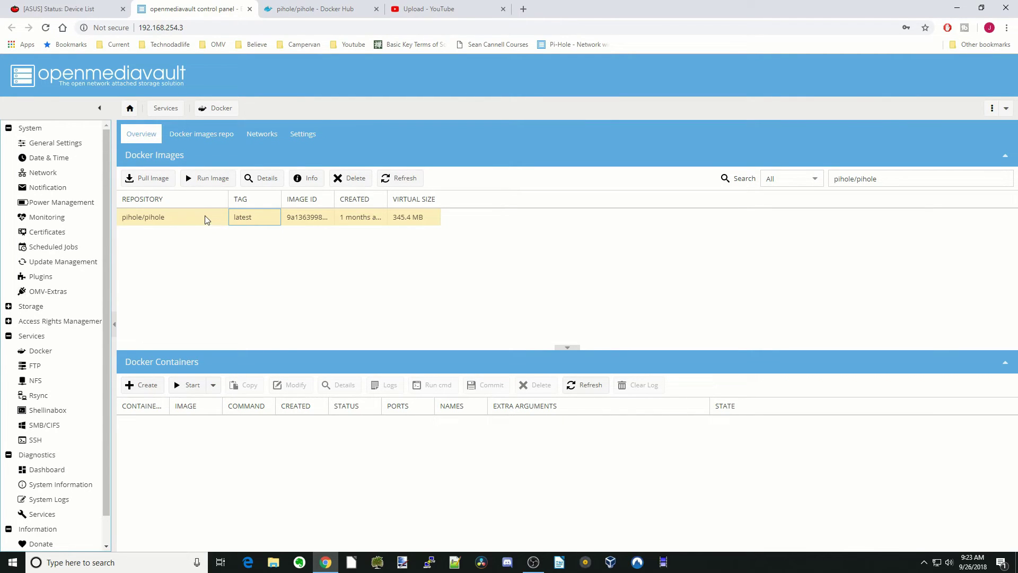
Step: Name the container pihole with restart policy always and Macvlan network mode
{"action": "left_click", "coordinate": [215, 180]}
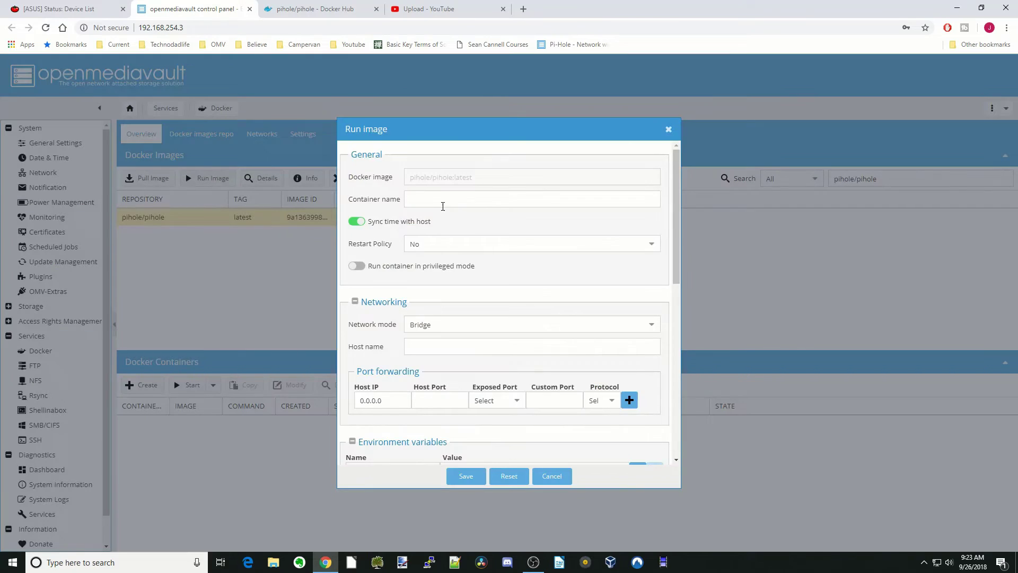
{"action": "left_click", "coordinate": [447, 198]}
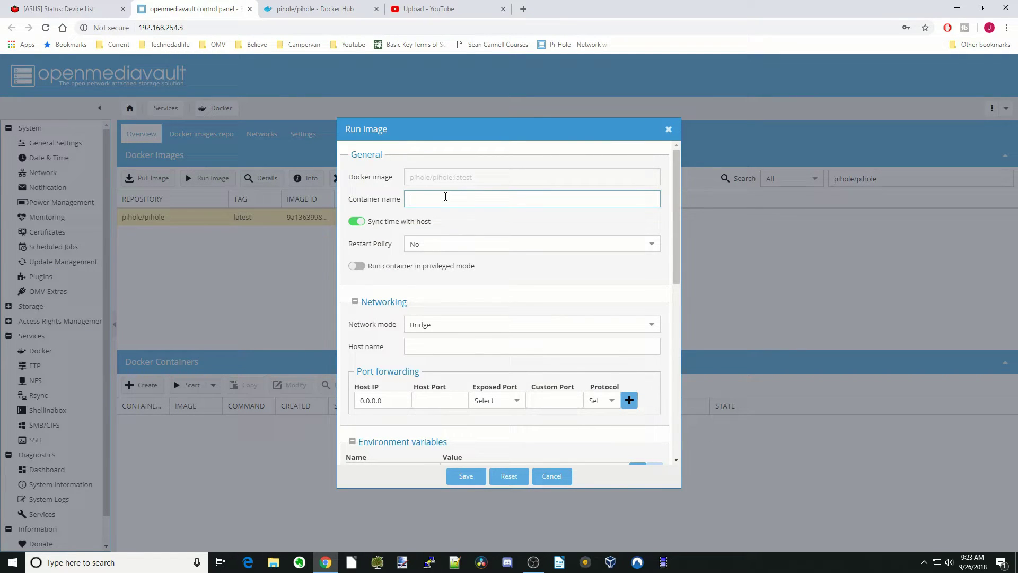
{"action": "type", "text": "pihole"}
{"action": "left_click", "coordinate": [495, 241]}
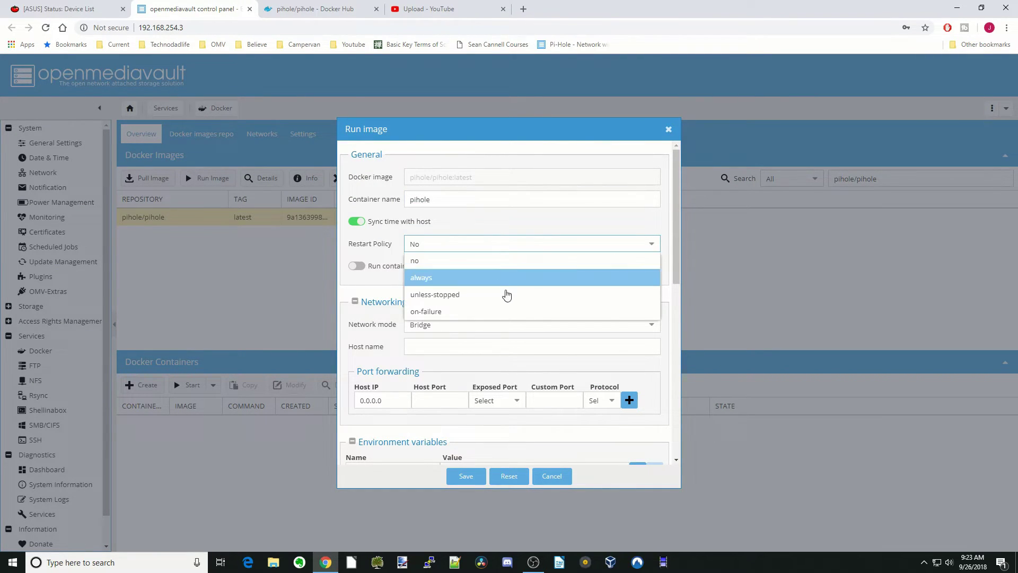
{"action": "left_click", "coordinate": [508, 278]}
{"action": "left_click", "coordinate": [505, 323]}
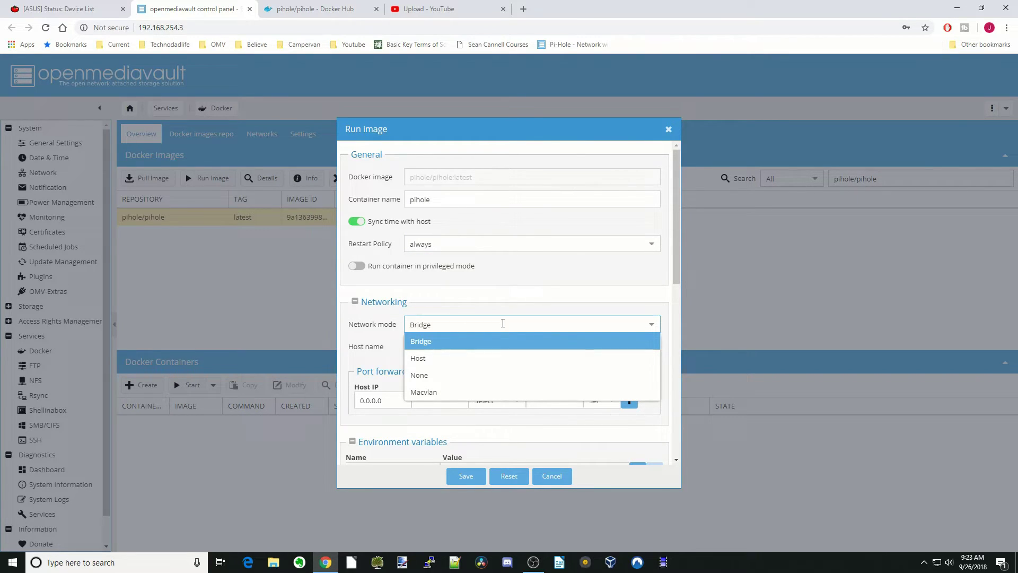
{"action": "left_click", "coordinate": [486, 392]}
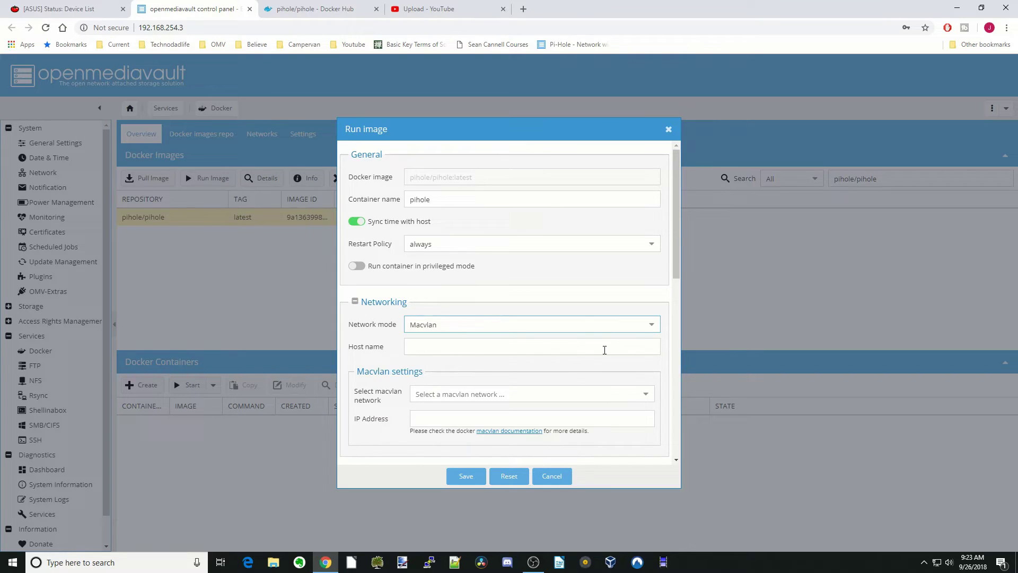
Step: Give it host name pinet on the WORKGROUP network with IP 192.168.254.100
{"action": "left_click", "coordinate": [564, 347]}
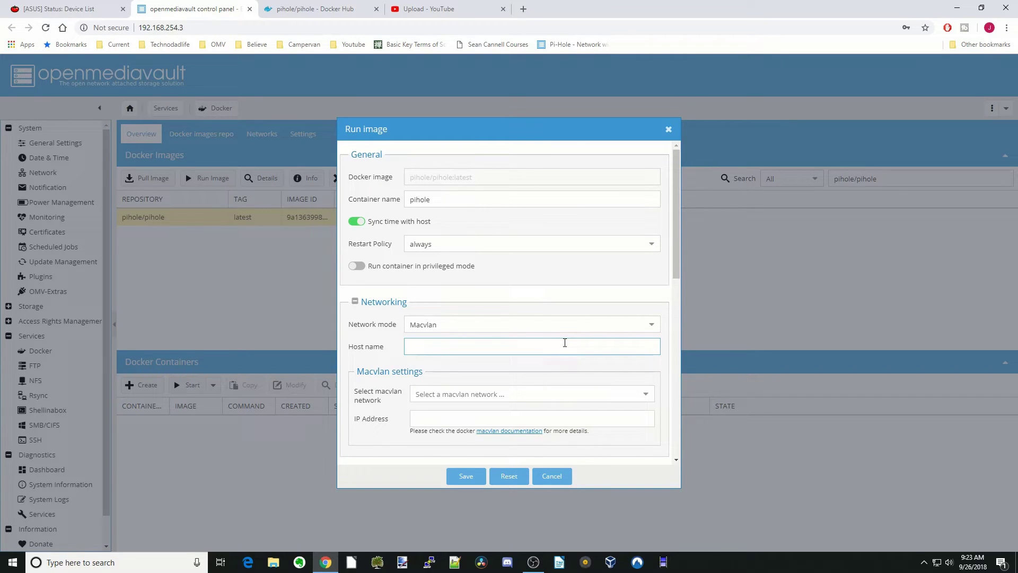
{"action": "type", "text": "pinet"}
{"action": "scroll", "coordinate": [613, 320], "scroll_direction": "down", "scroll_amount": 3}
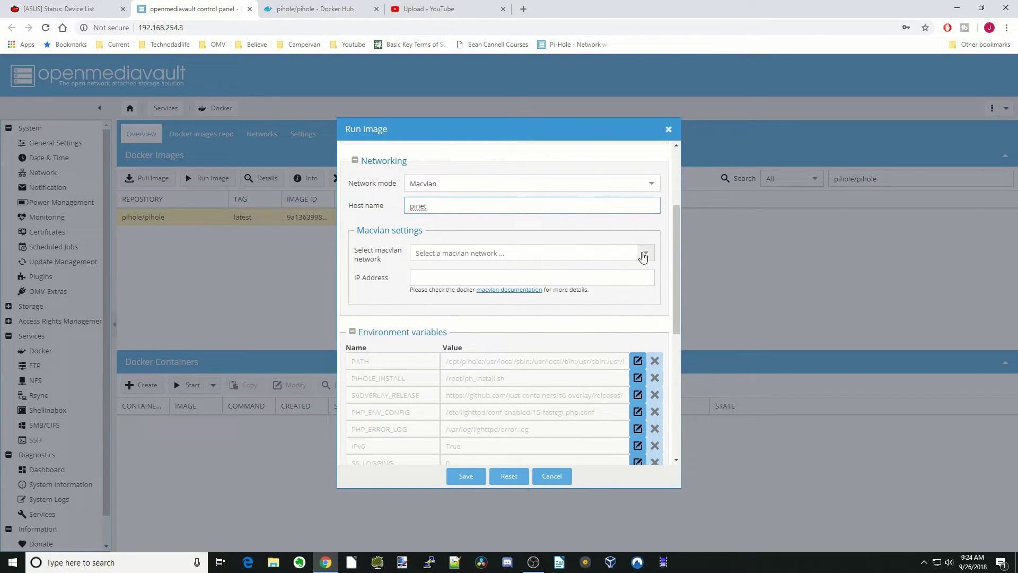
{"action": "left_click", "coordinate": [643, 257]}
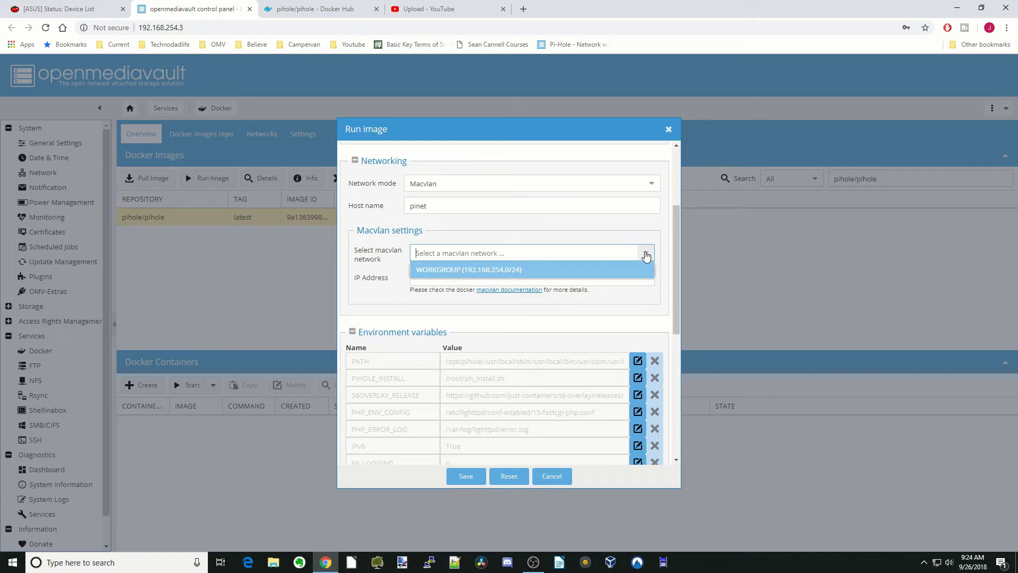
{"action": "left_click", "coordinate": [506, 271]}
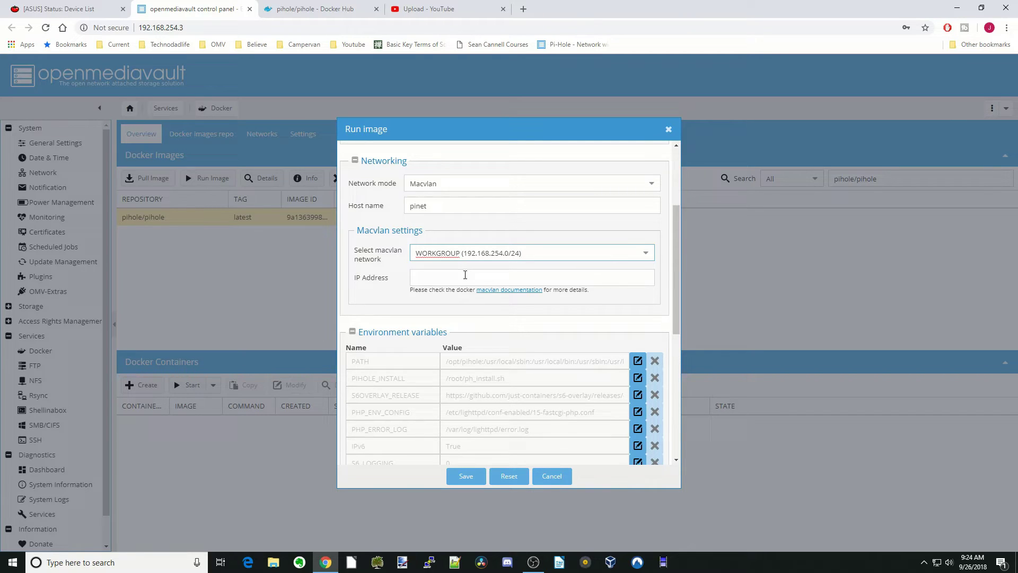
{"action": "left_click", "coordinate": [465, 275]}
{"action": "type", "text": "192.168.254"}
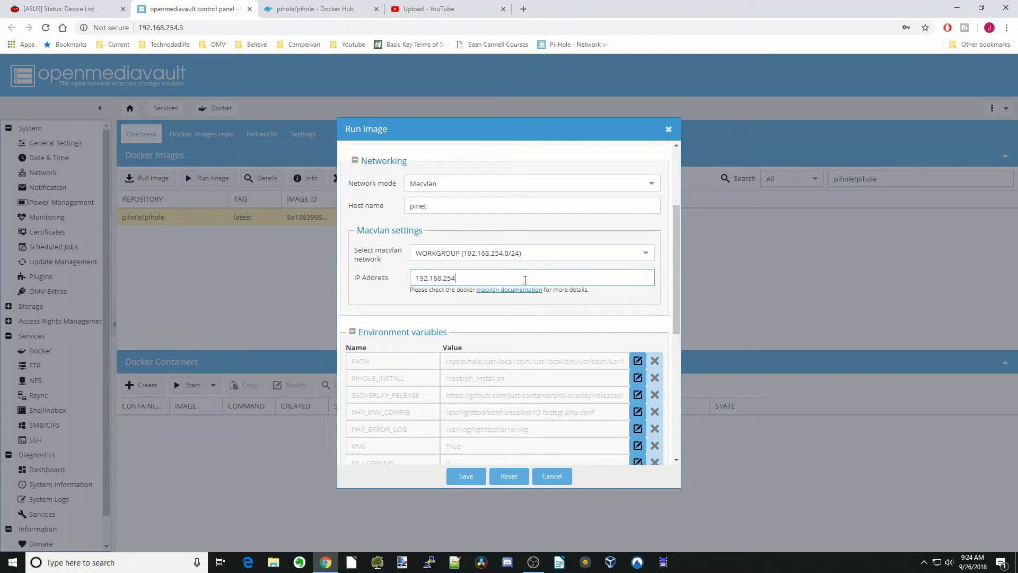
{"action": "type", "text": ".100"}
{"action": "scroll", "coordinate": [506, 289], "scroll_direction": "down", "scroll_amount": 2}
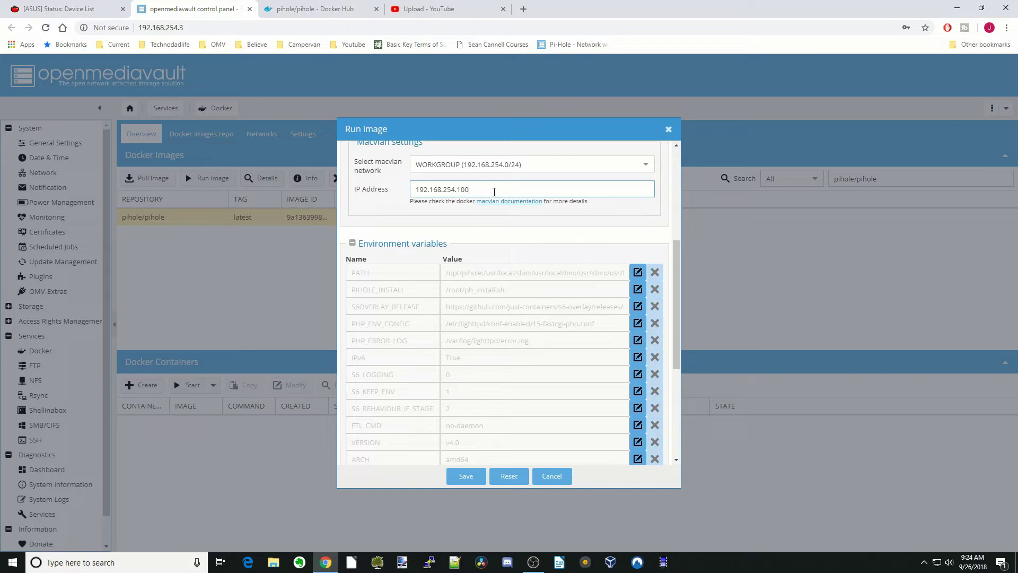
Step: Add the environment variable ServerIP = 192.168.254.100
{"action": "scroll", "coordinate": [505, 297], "scroll_direction": "down", "scroll_amount": 3}
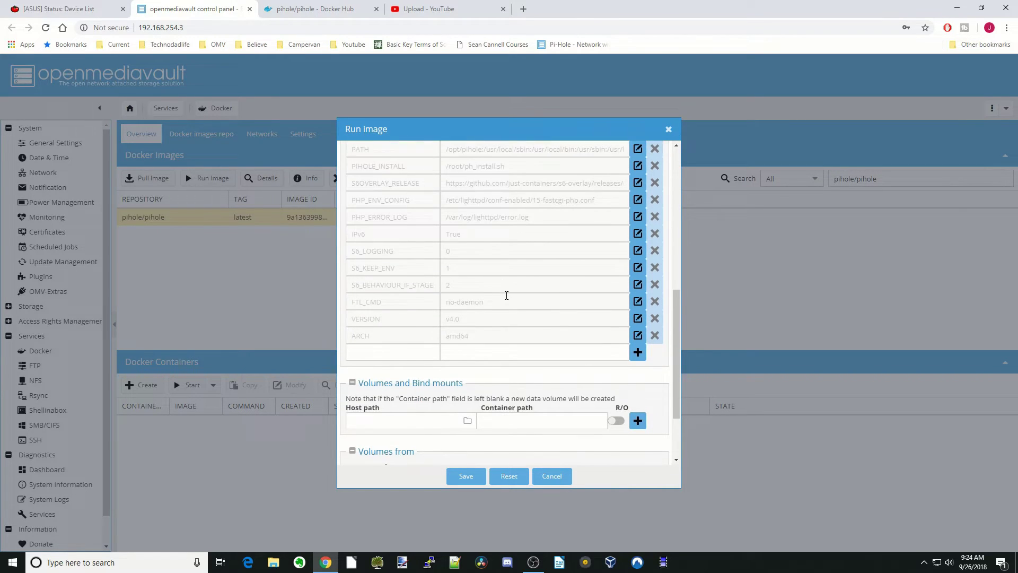
{"action": "scroll", "coordinate": [506, 295], "scroll_direction": "down", "scroll_amount": 1}
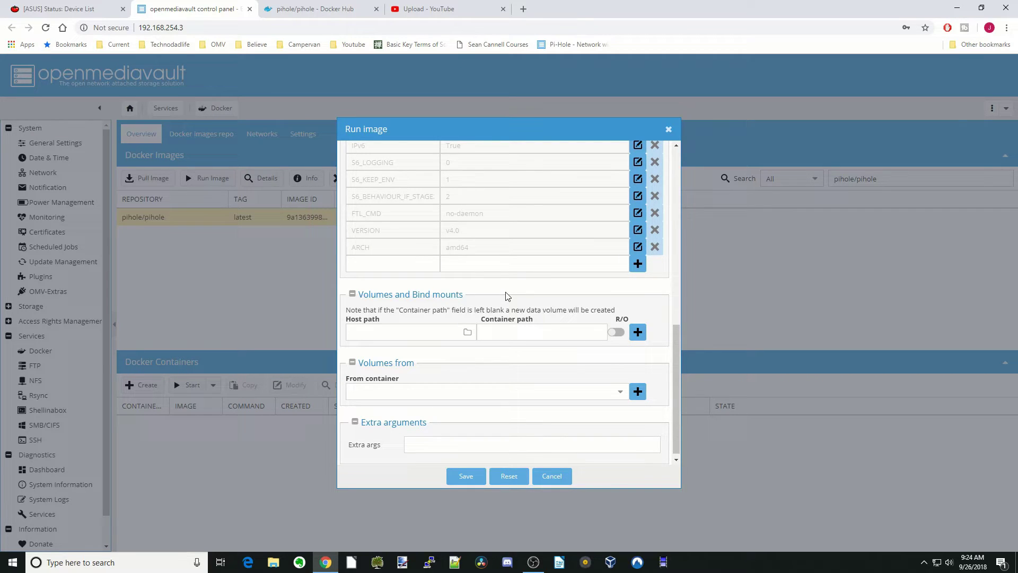
{"action": "left_click", "coordinate": [398, 267]}
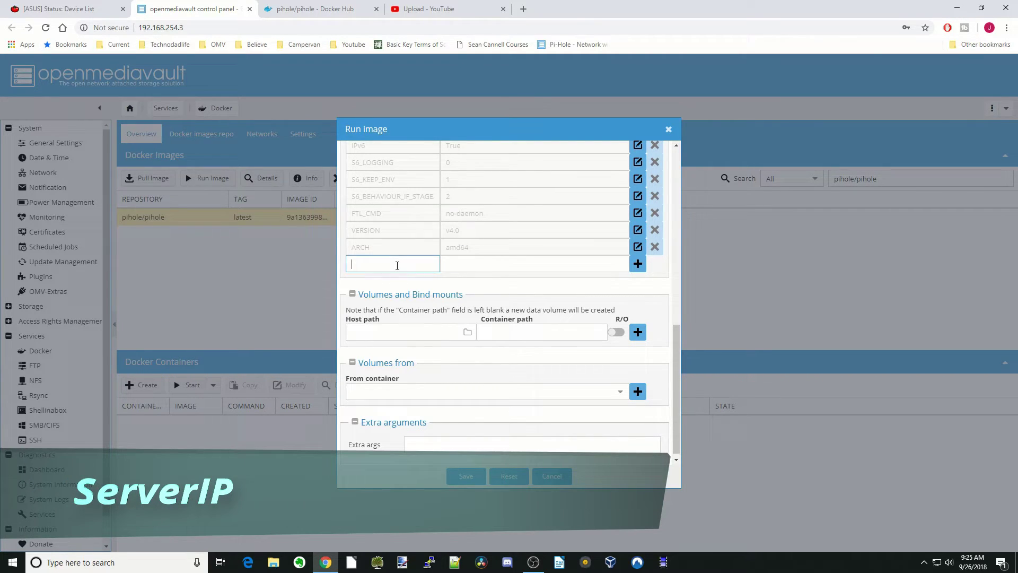
{"action": "right_click", "coordinate": [398, 269]}
{"action": "left_click", "coordinate": [432, 346]}
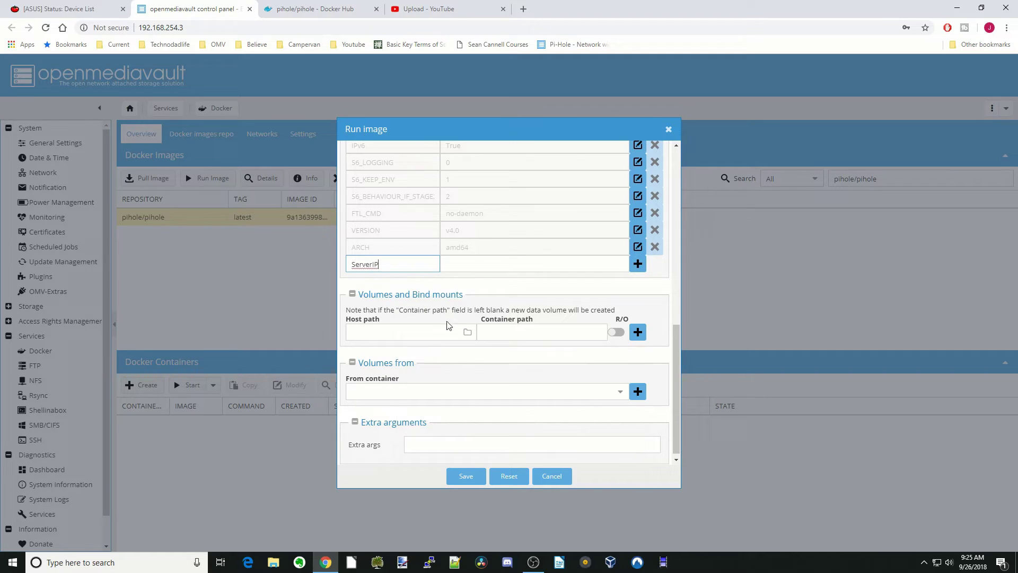
{"action": "left_click", "coordinate": [485, 263]}
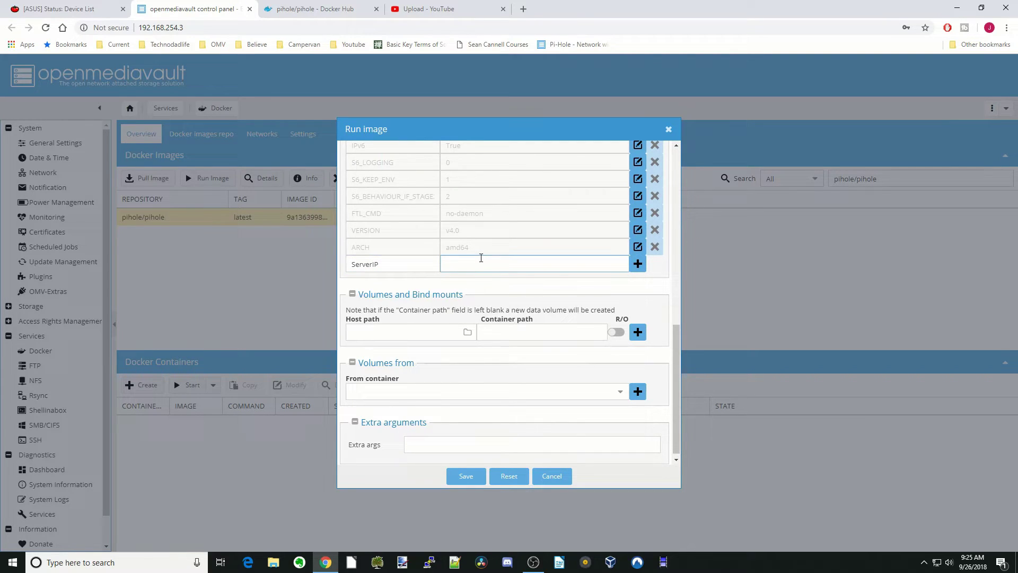
{"action": "type", "text": "192.168.254.100"}
{"action": "left_click", "coordinate": [638, 267]}
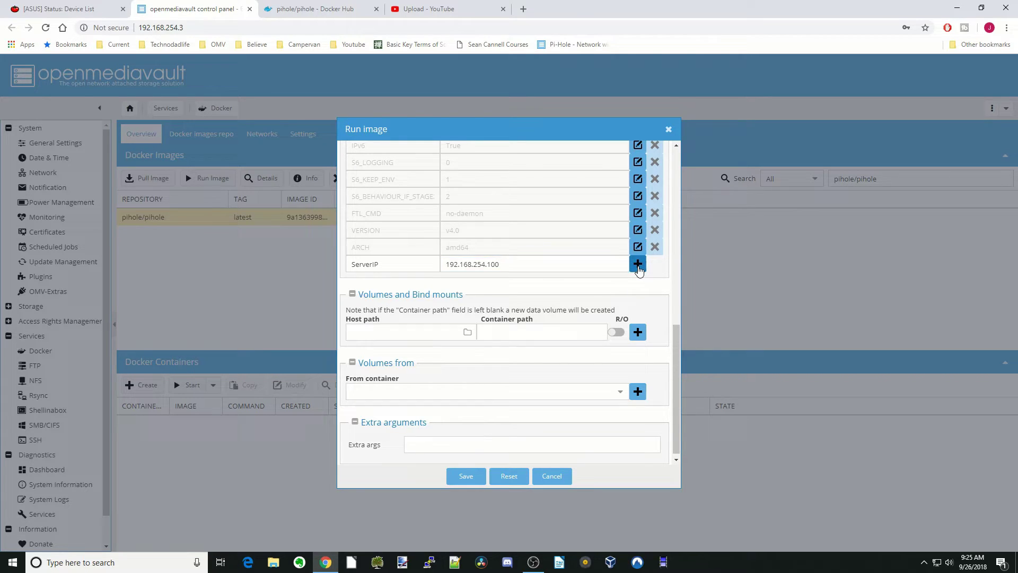
Step: Add the WEBPASSWORD variable holding the web admin password
{"action": "left_click", "coordinate": [393, 280]}
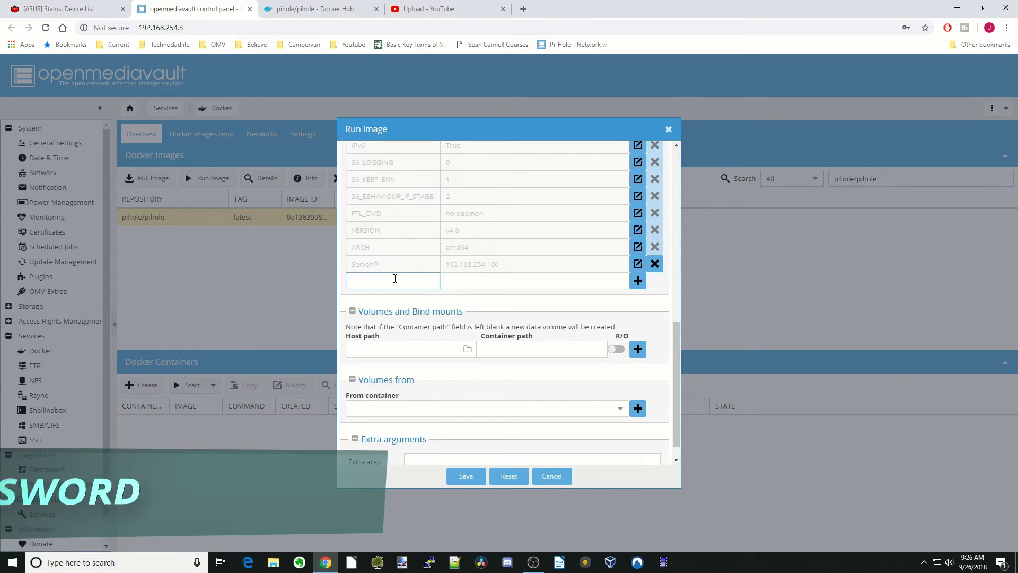
{"action": "type", "text": "WEBPASSWORD"}
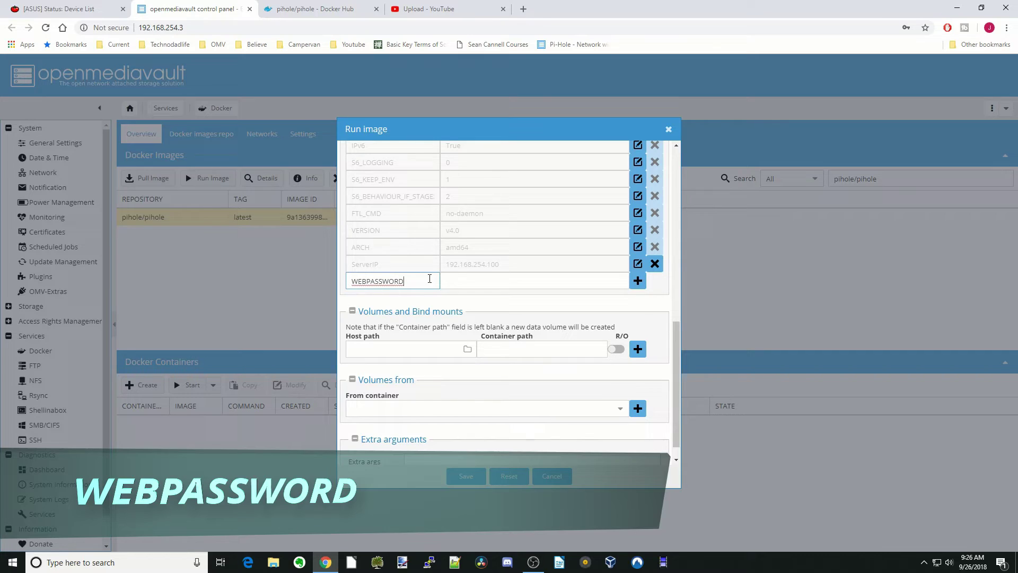
{"action": "left_click", "coordinate": [456, 281]}
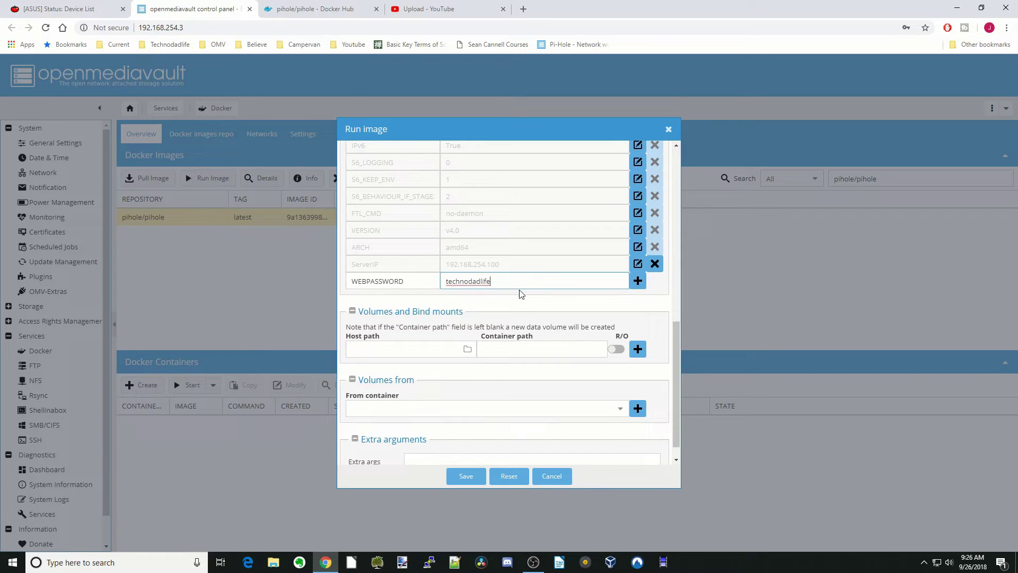
{"action": "left_click", "coordinate": [637, 281]}
Step: Add the environment variable TZ = America/New_York
{"action": "left_click", "coordinate": [395, 299]}
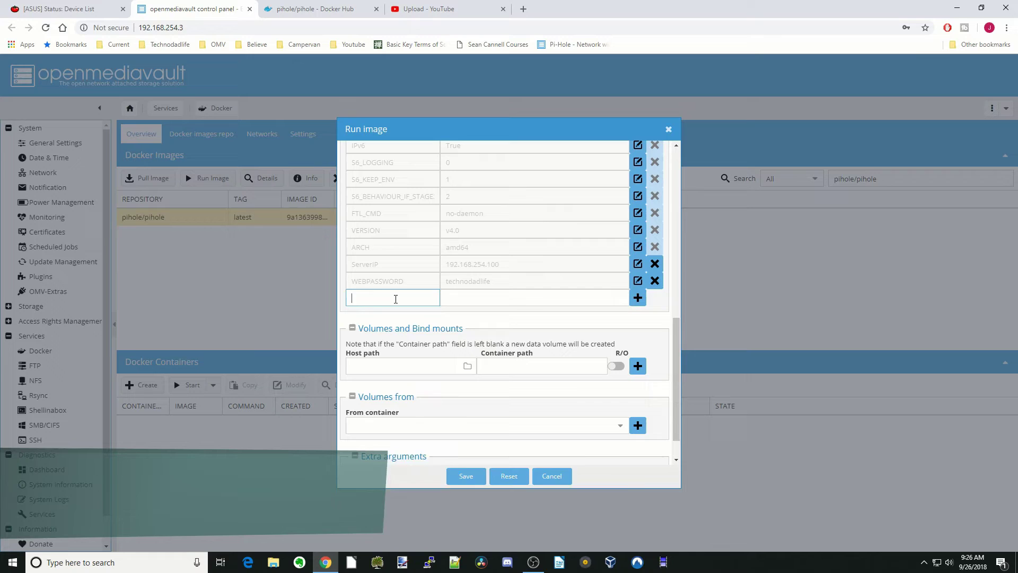
{"action": "type", "text": "TZ"}
{"action": "key", "text": "Tab"}
{"action": "type", "text": "America/New_York"}
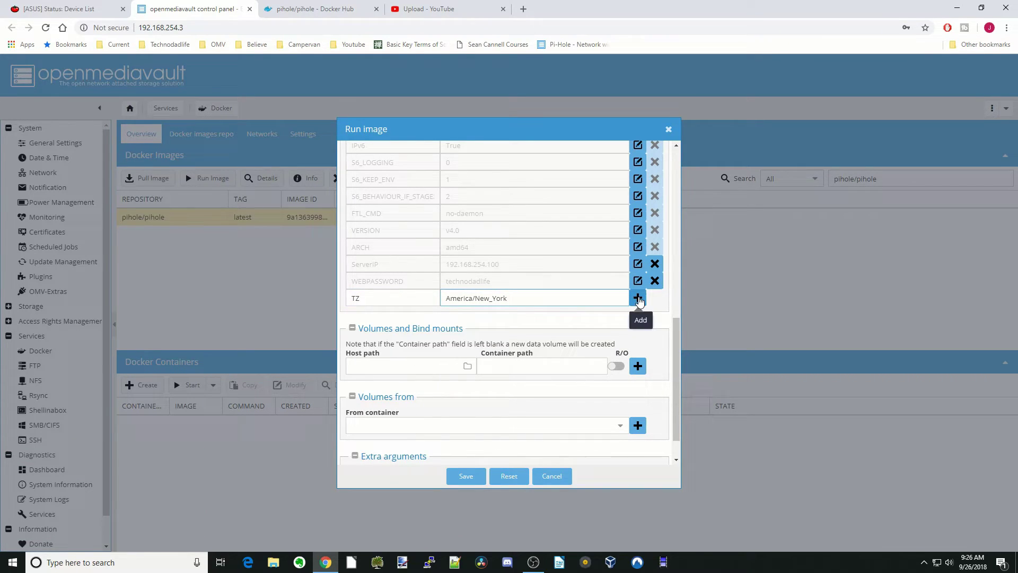
{"action": "left_click", "coordinate": [638, 299]}
Step: Paste /etc/pihole as the bind mount's container path, then open File Explorer on the ELITE share
{"action": "scroll", "coordinate": [591, 318], "scroll_direction": "down", "scroll_amount": 2}
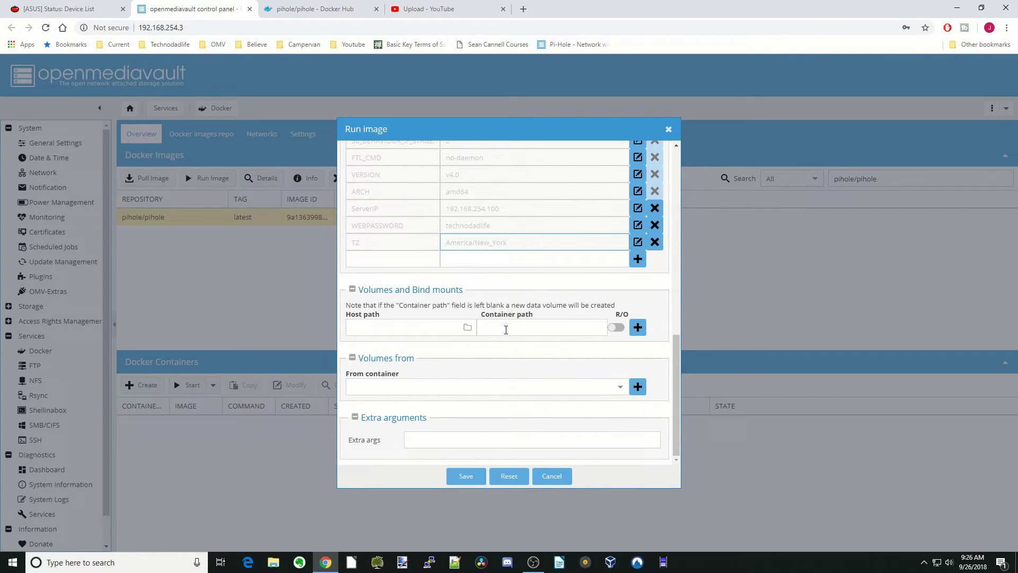
{"action": "left_click", "coordinate": [318, 9]}
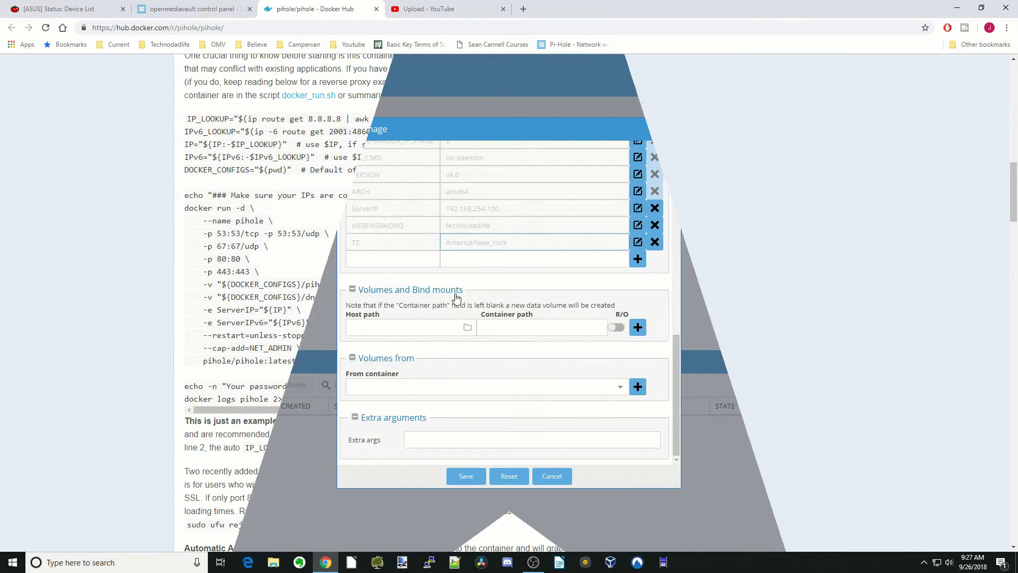
{"action": "right_click", "coordinate": [499, 331]}
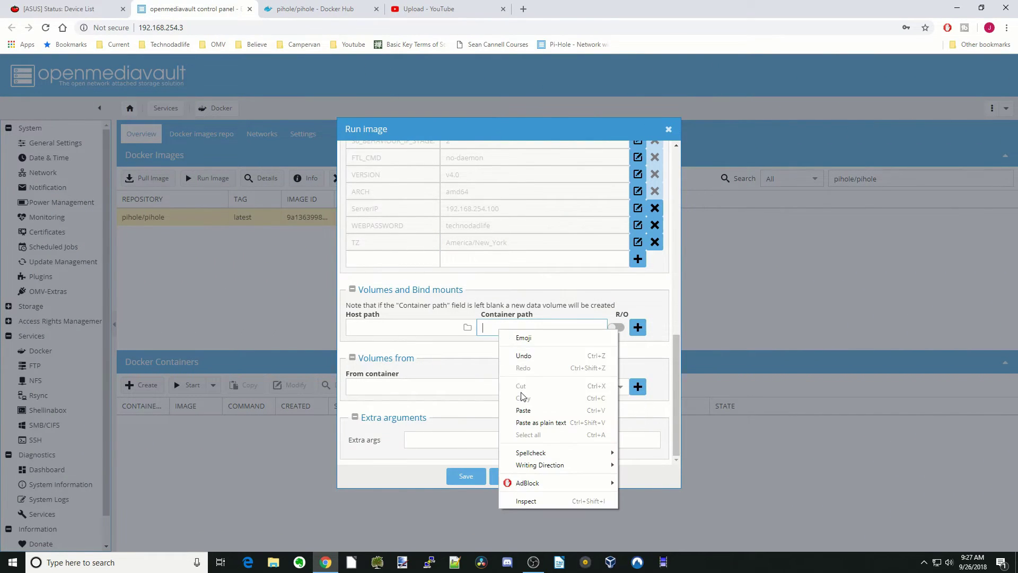
{"action": "left_click", "coordinate": [523, 410]}
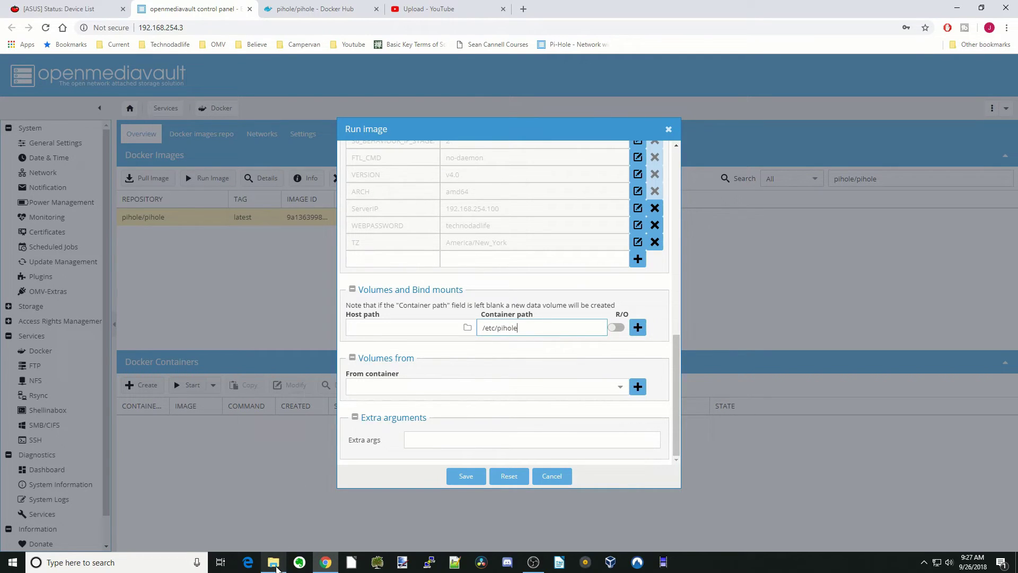
{"action": "left_click", "coordinate": [275, 565]}
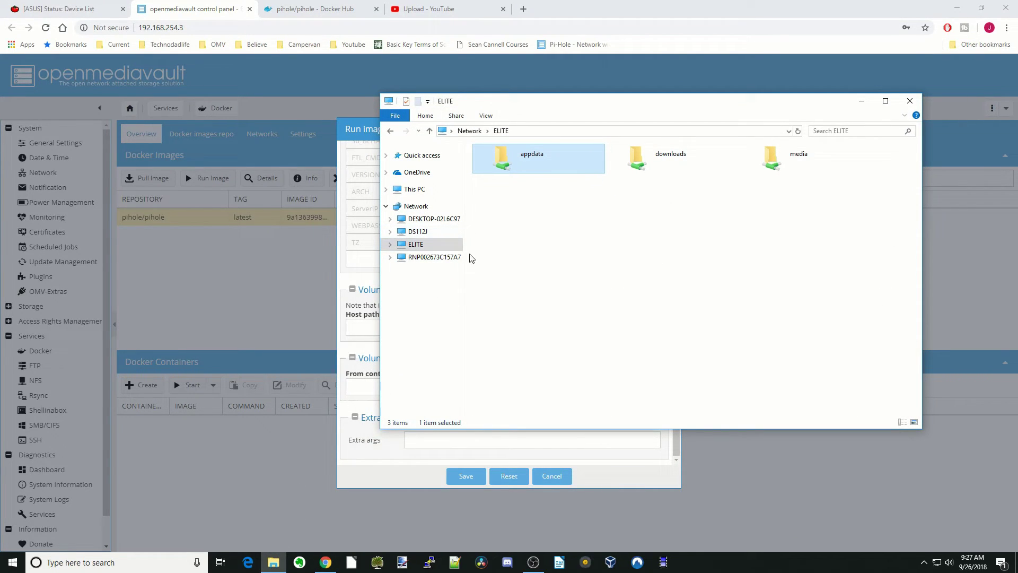
Step: Create a Pihole folder inside appdata and open it
{"action": "double_click", "coordinate": [525, 162]}
{"action": "right_click", "coordinate": [521, 196]}
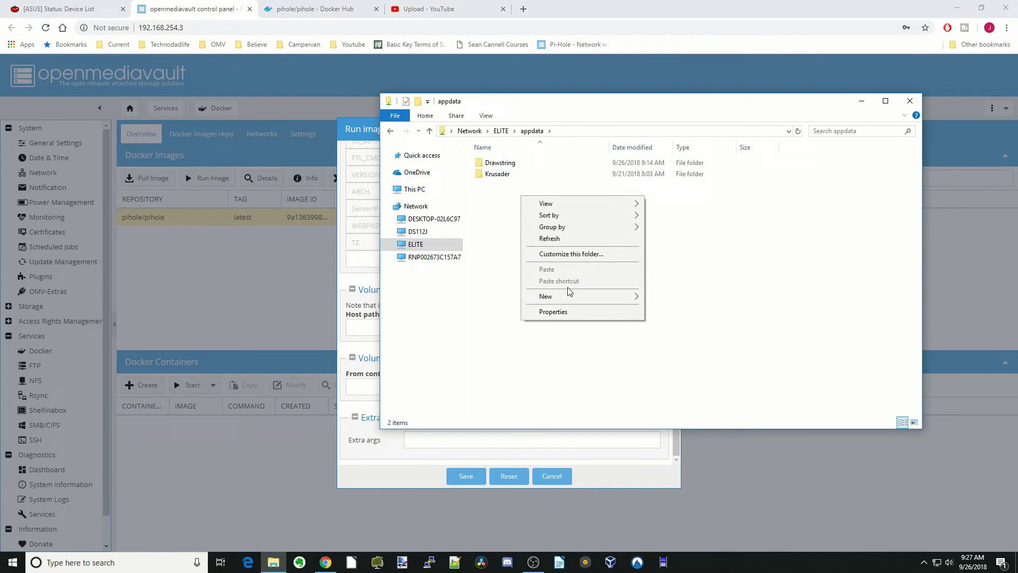
{"action": "mouse_move", "coordinate": [569, 296]}
{"action": "left_click", "coordinate": [669, 295]}
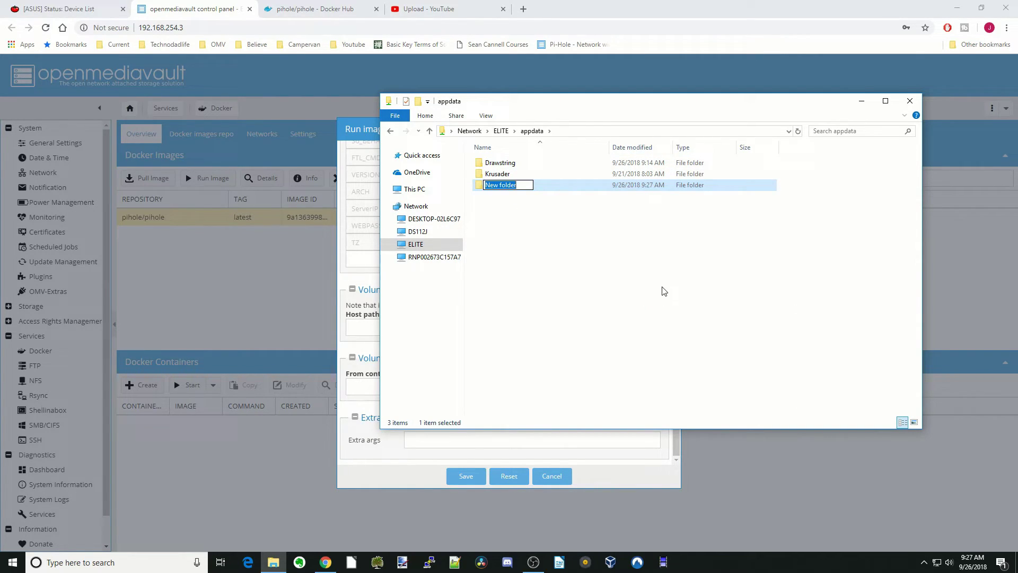
{"action": "type", "text": "Pihole"}
{"action": "left_click", "coordinate": [525, 233]}
{"action": "left_click", "coordinate": [493, 187]}
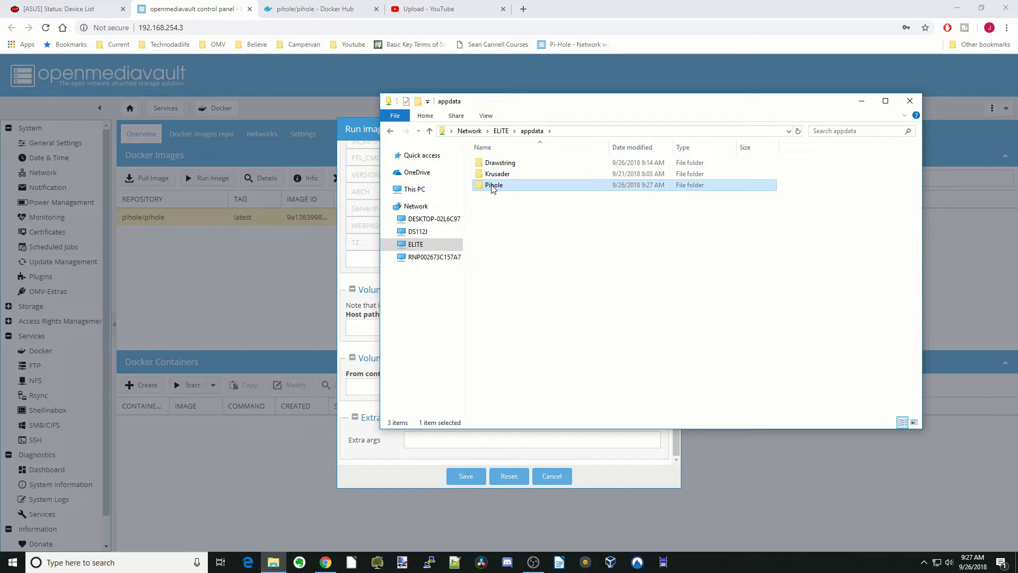
{"action": "double_click", "coordinate": [493, 188]}
Step: Create a dnsmasq folder inside Pihole, return to appdata, and minimize Explorer
{"action": "right_click", "coordinate": [519, 205]}
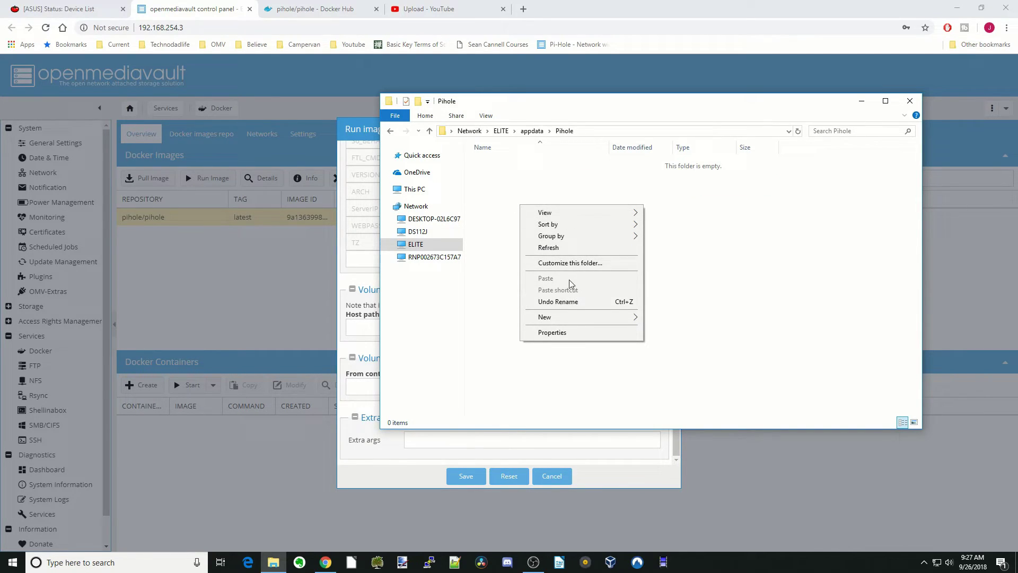
{"action": "left_click", "coordinate": [593, 321]}
{"action": "key", "text": "Return"}
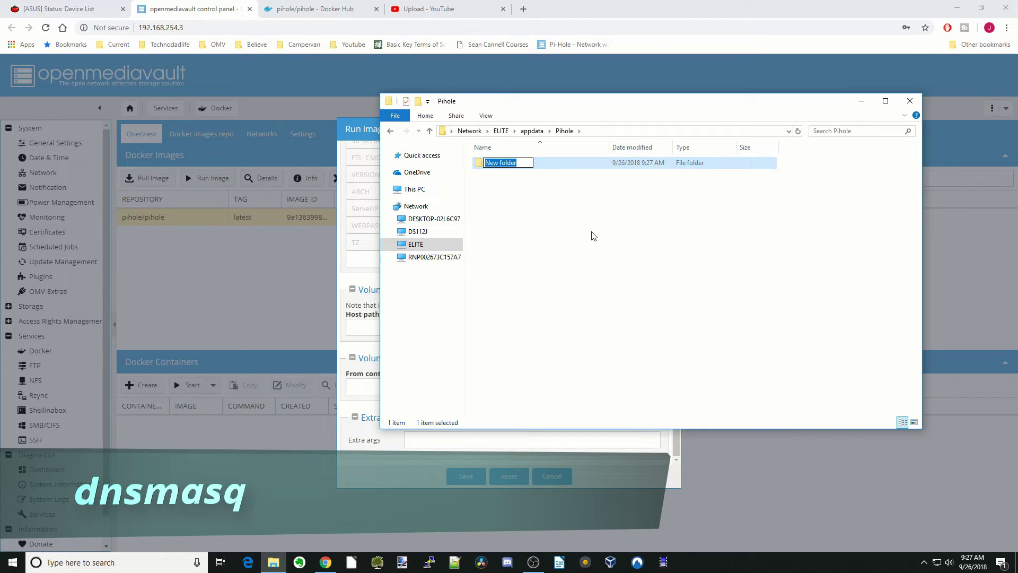
{"action": "type", "text": "dnsmasq"}
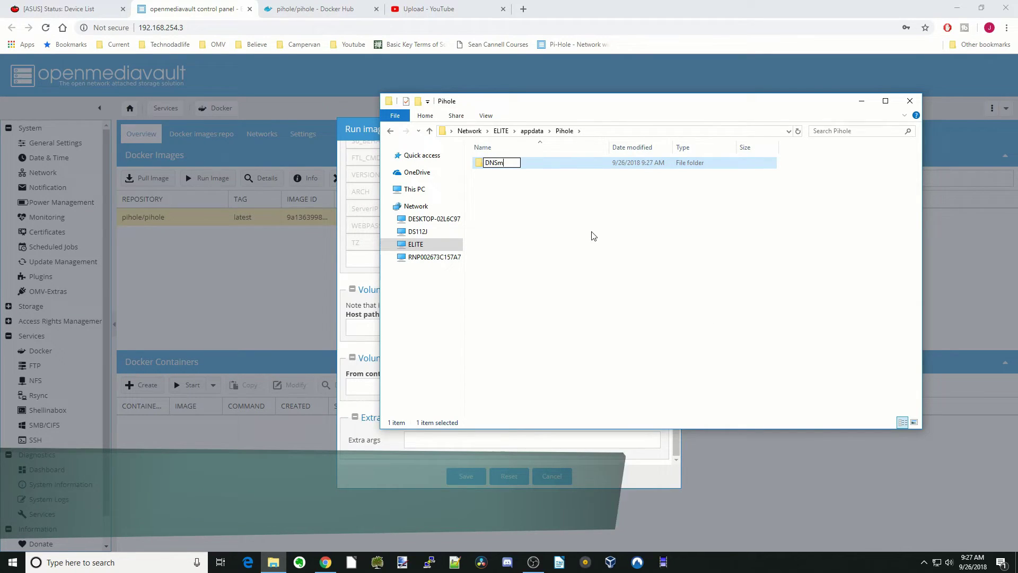
{"action": "left_click", "coordinate": [593, 236]}
{"action": "left_click", "coordinate": [430, 131]}
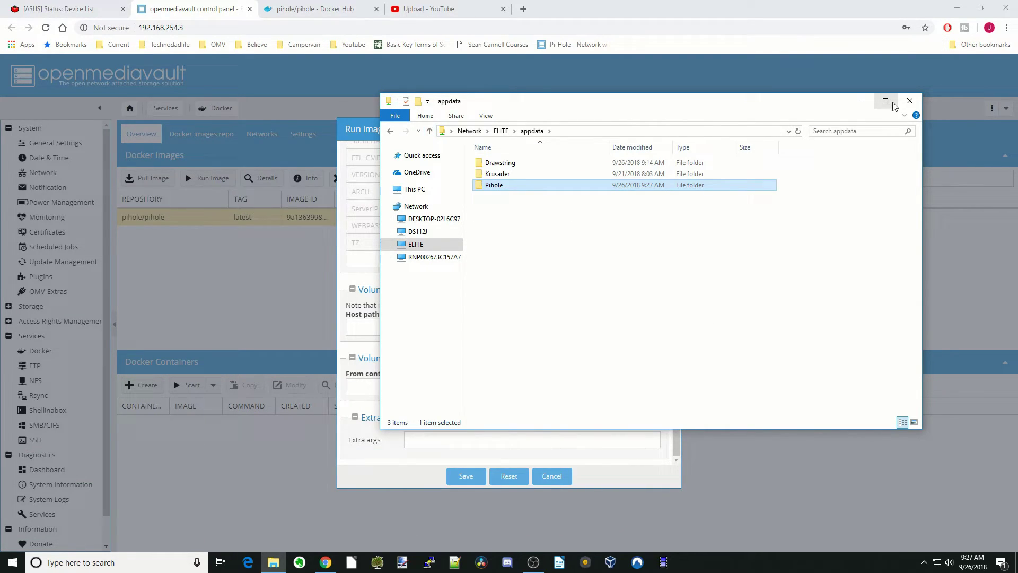
{"action": "left_click", "coordinate": [861, 101]}
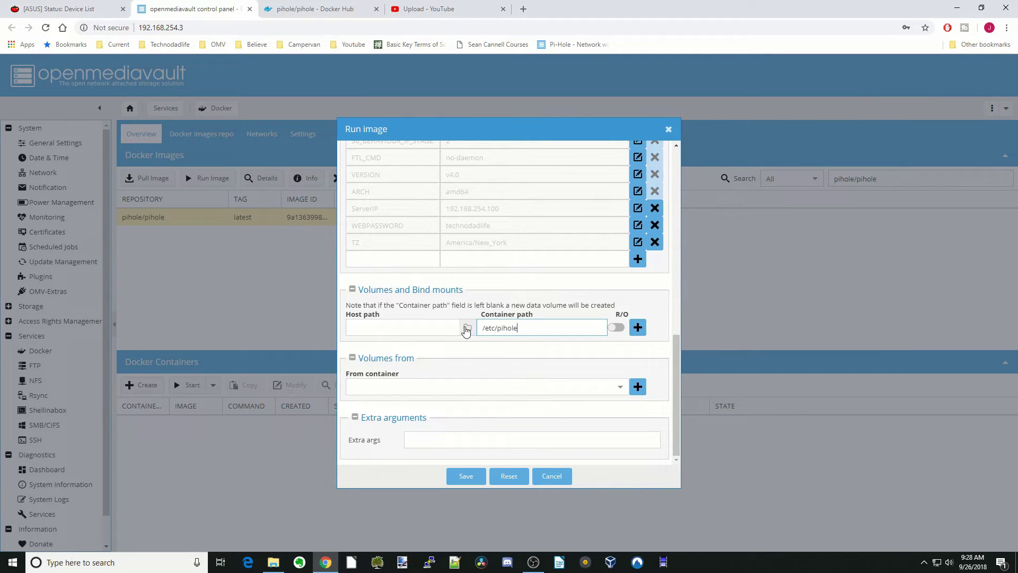
Step: Bind-mount host folder /sharedfolders/appdata/Pihole to container path /etc/pihole
{"action": "left_click", "coordinate": [469, 331]}
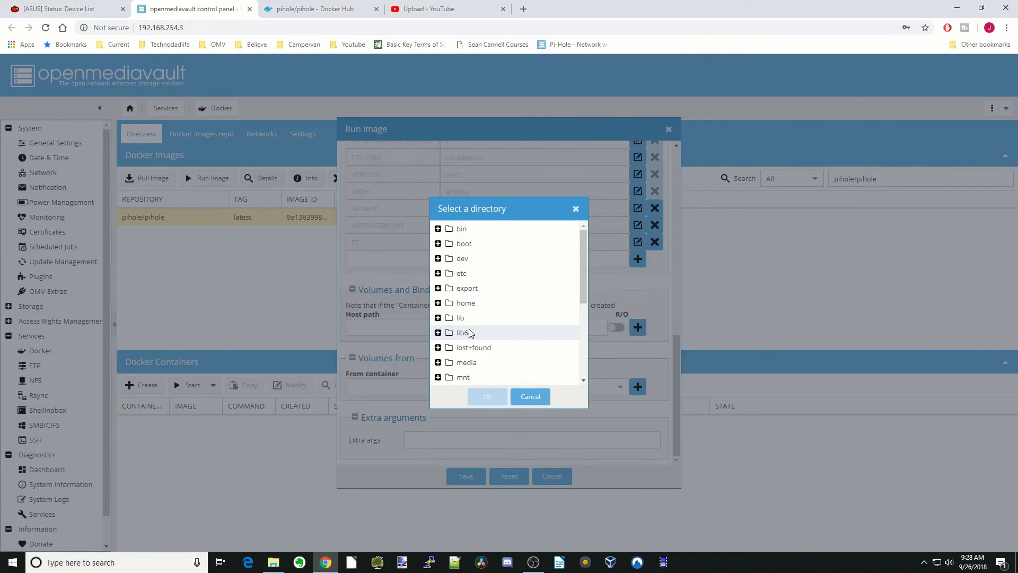
{"action": "scroll", "coordinate": [462, 318], "scroll_direction": "down", "scroll_amount": 2}
{"action": "double_click", "coordinate": [486, 345]}
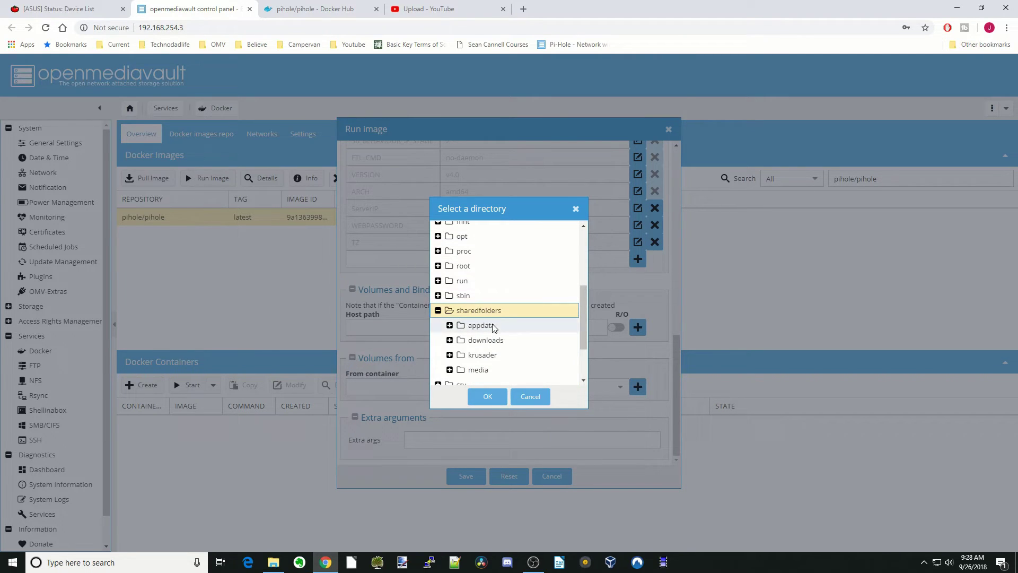
{"action": "double_click", "coordinate": [493, 326]}
{"action": "left_click", "coordinate": [490, 370]}
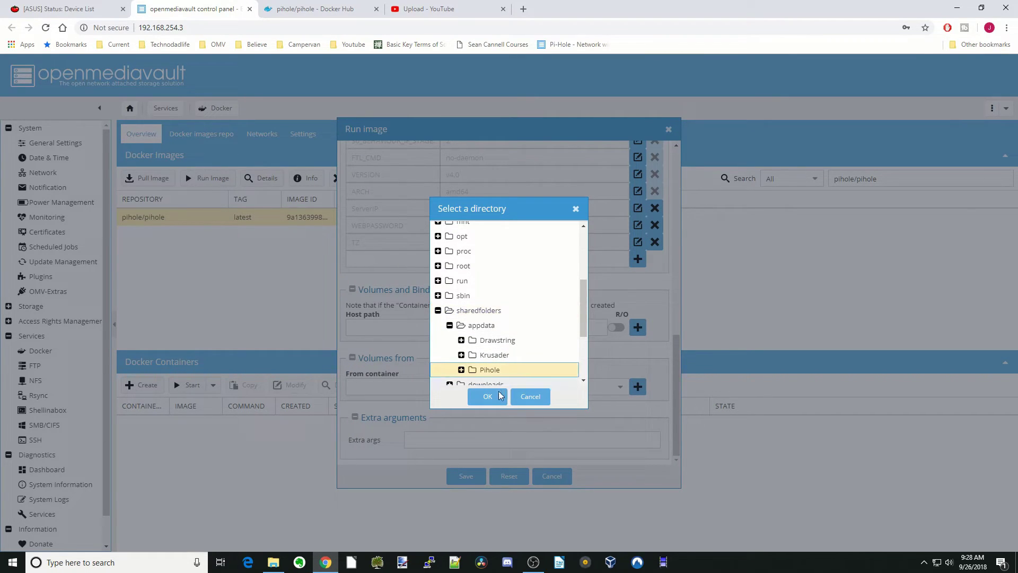
{"action": "left_click", "coordinate": [488, 396]}
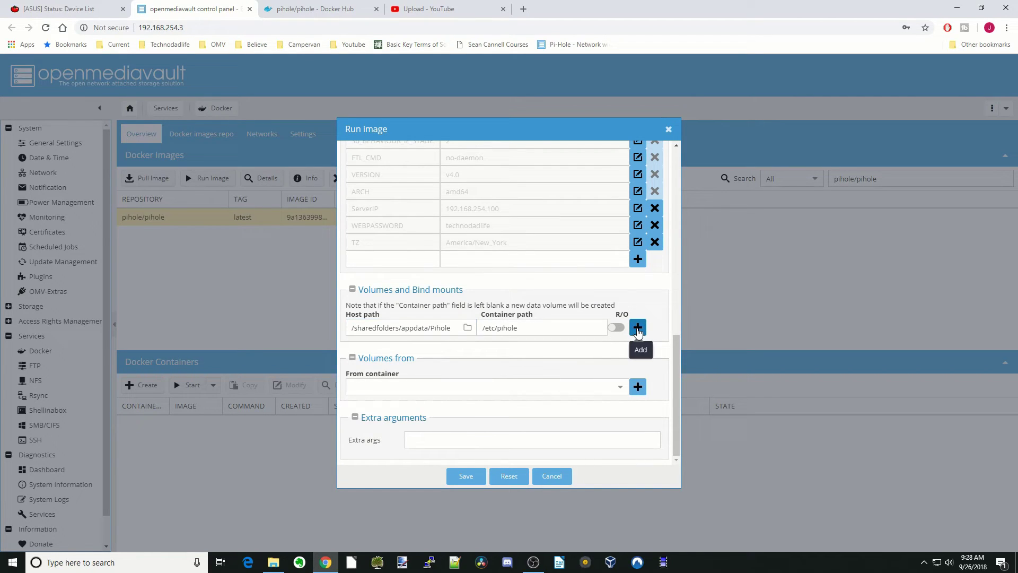
{"action": "left_click", "coordinate": [637, 327]}
Step: Copy /etc/dnsmasq.d from the Docker Hub run example into the new container path field
{"action": "left_click", "coordinate": [311, 9]}
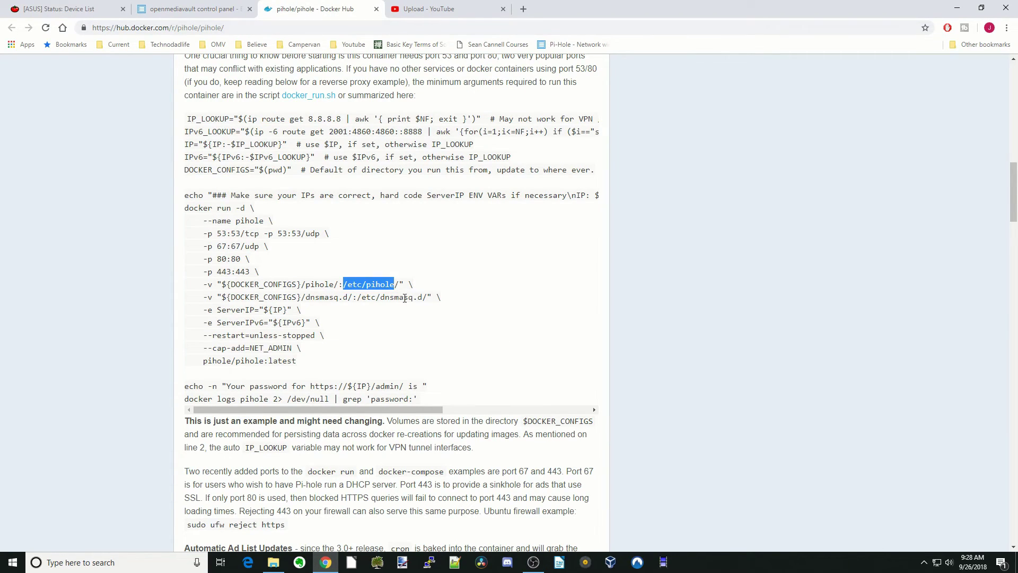
{"action": "left_click_drag", "start_coordinate": [422, 297], "coordinate": [357, 299]}
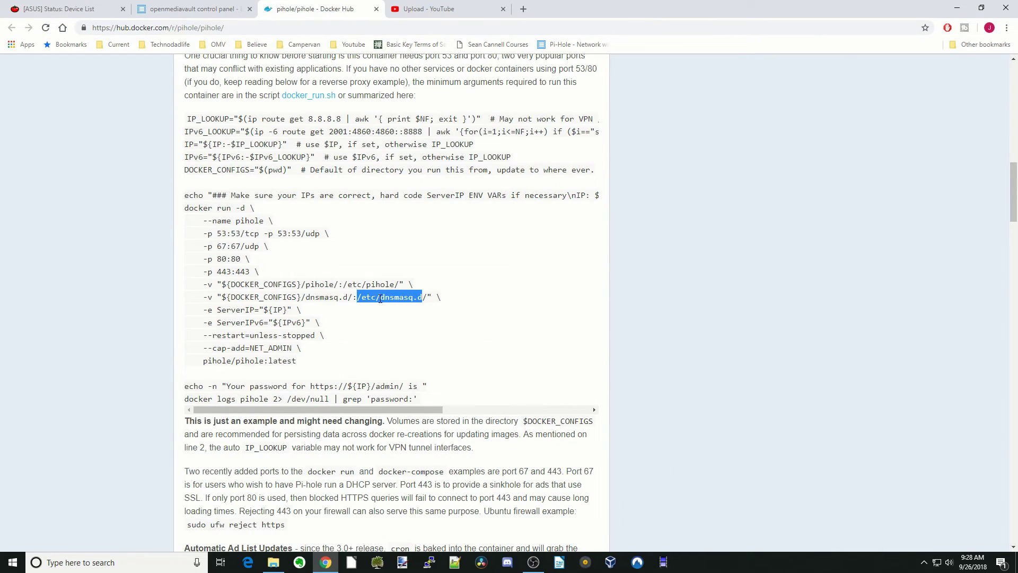
{"action": "right_click", "coordinate": [380, 298]}
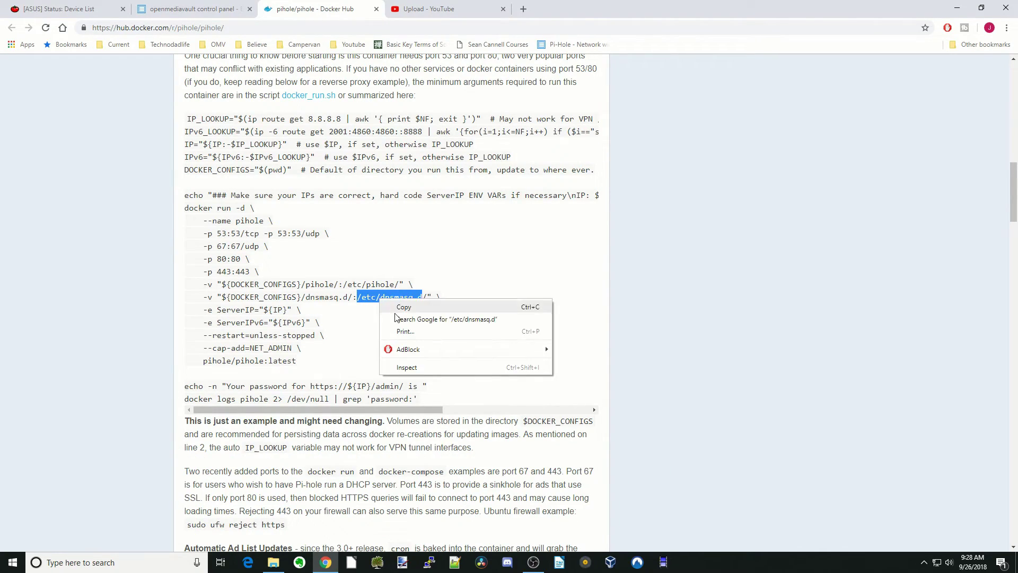
{"action": "left_click", "coordinate": [395, 307]}
{"action": "right_click", "coordinate": [498, 342]}
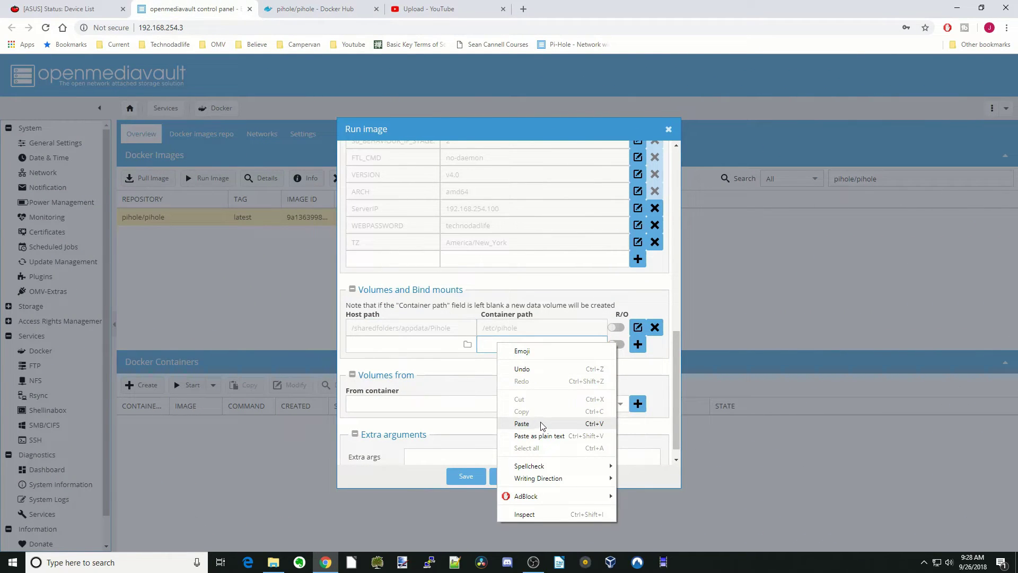
{"action": "left_click", "coordinate": [539, 423]}
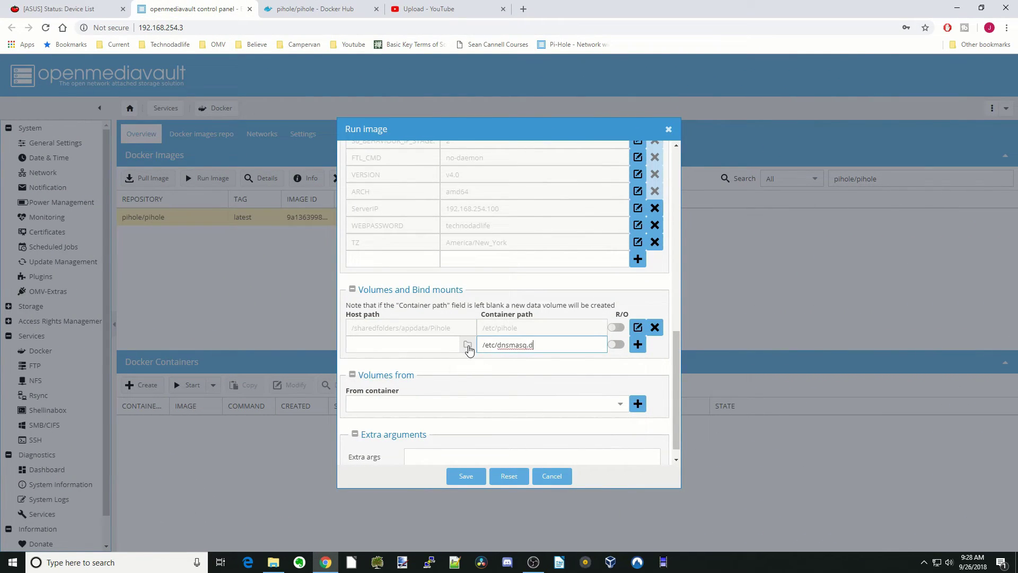
Step: Choose /sharedfolders/appdata/Pihole/DNSmasq as host path and add the /etc/dnsmasq.d mapping
{"action": "left_click", "coordinate": [467, 344]}
{"action": "scroll", "coordinate": [472, 324], "scroll_direction": "down", "scroll_amount": 3}
{"action": "left_click", "coordinate": [474, 316]}
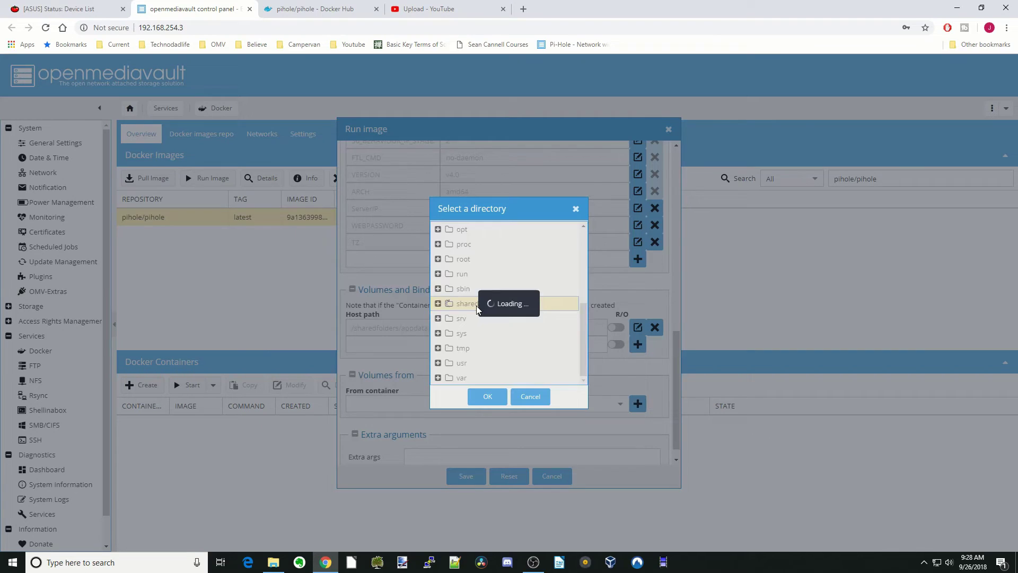
{"action": "left_click", "coordinate": [483, 303]}
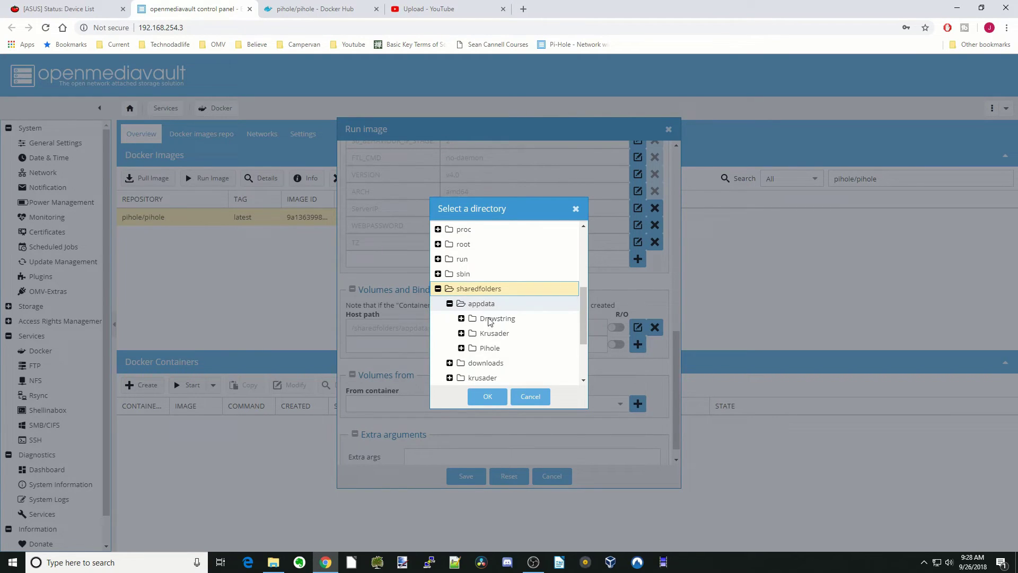
{"action": "left_click", "coordinate": [502, 348]}
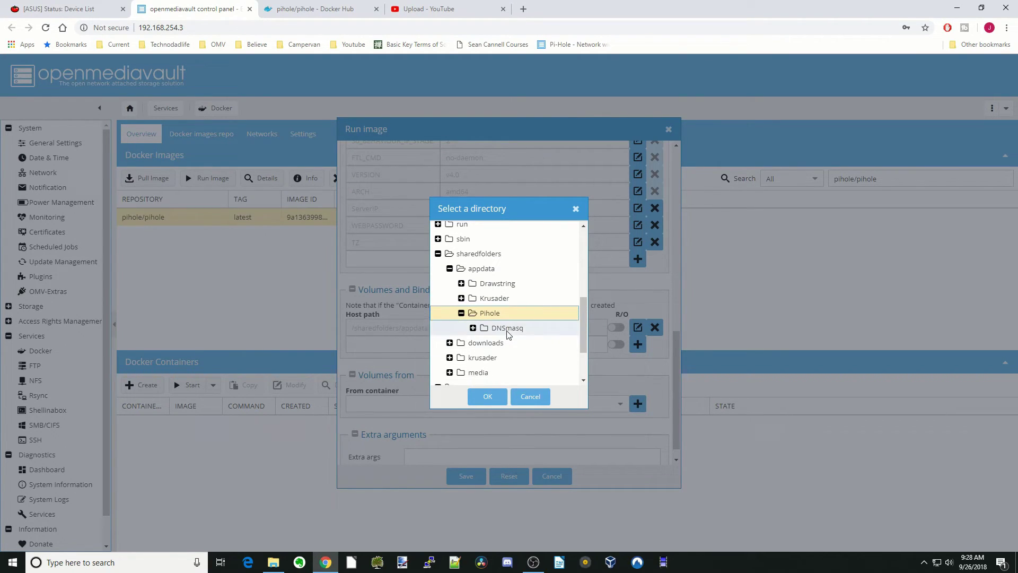
{"action": "left_click", "coordinate": [507, 329]}
{"action": "left_click", "coordinate": [488, 397]}
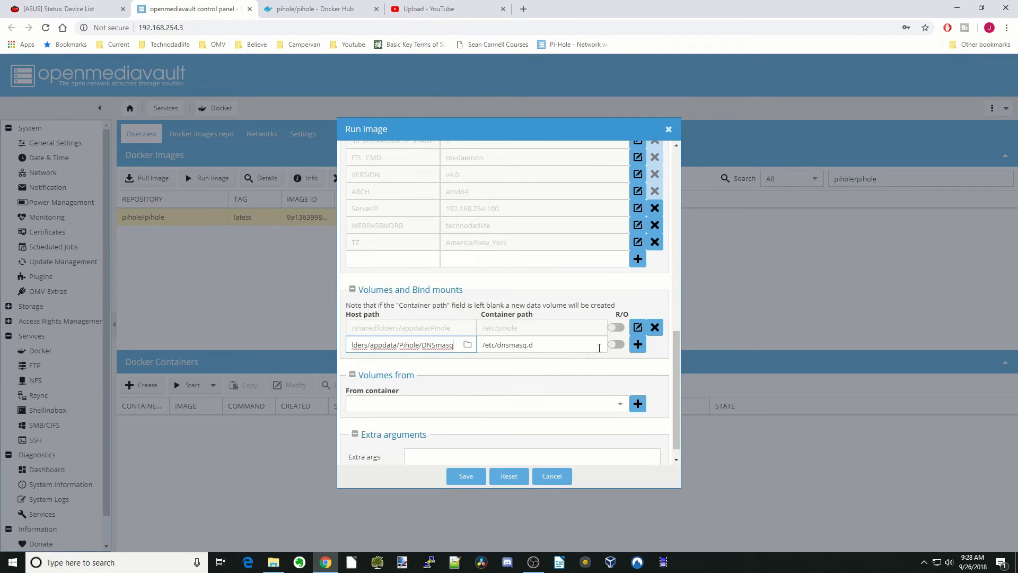
{"action": "left_click", "coordinate": [638, 345]}
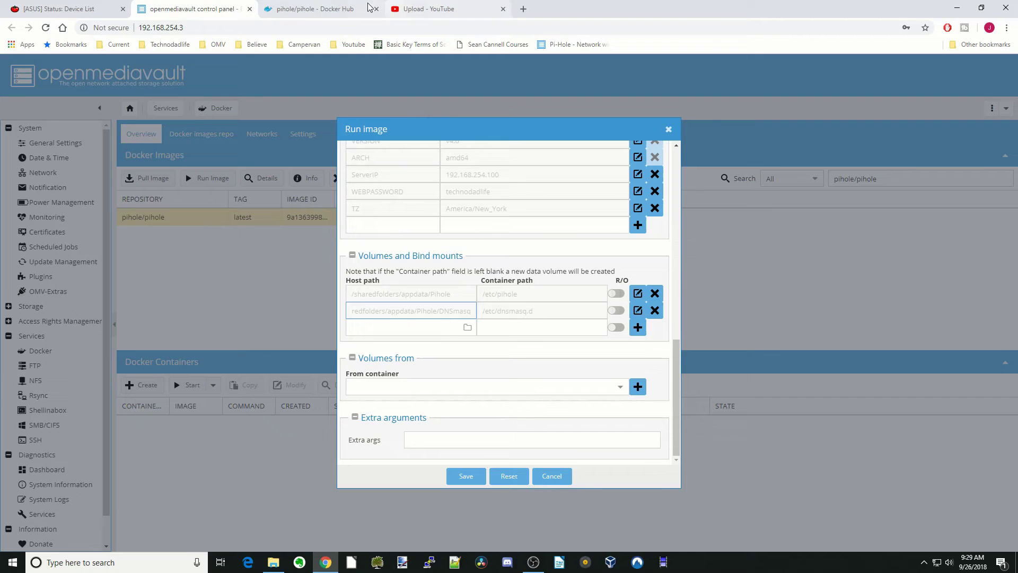
Step: Paste the -p 53:53/tcp and -p 53:53/udp mappings from Docker Hub into Extra arguments
{"action": "left_click", "coordinate": [320, 9]}
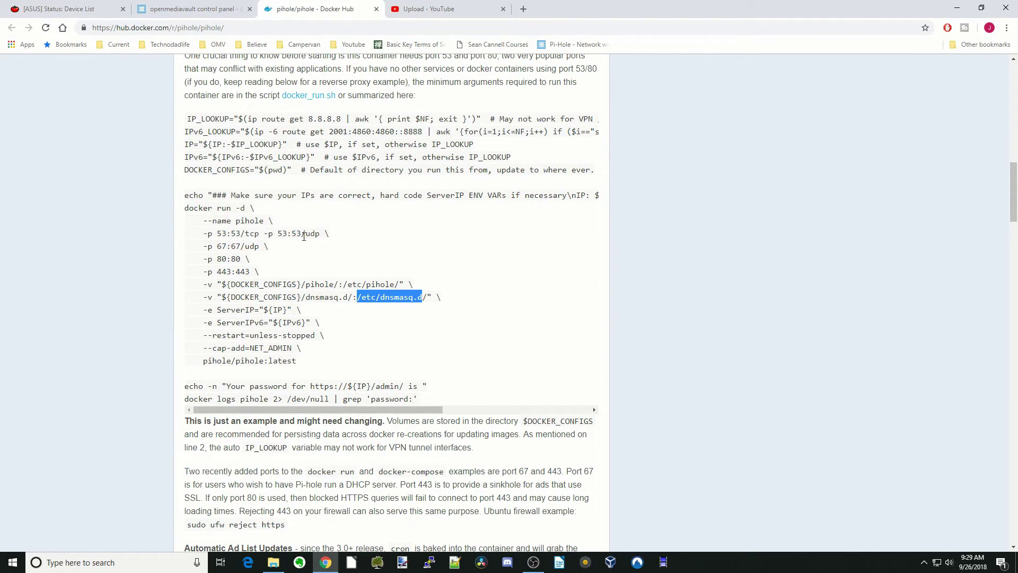
{"action": "left_click_drag", "start_coordinate": [320, 233], "coordinate": [203, 233]}
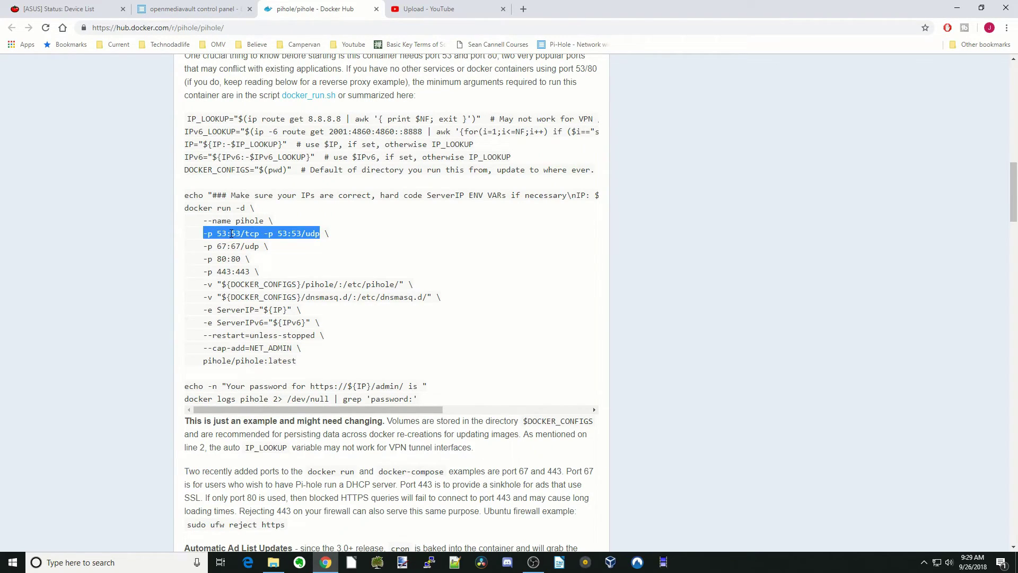
{"action": "left_click", "coordinate": [191, 9]}
{"action": "right_click", "coordinate": [424, 439]}
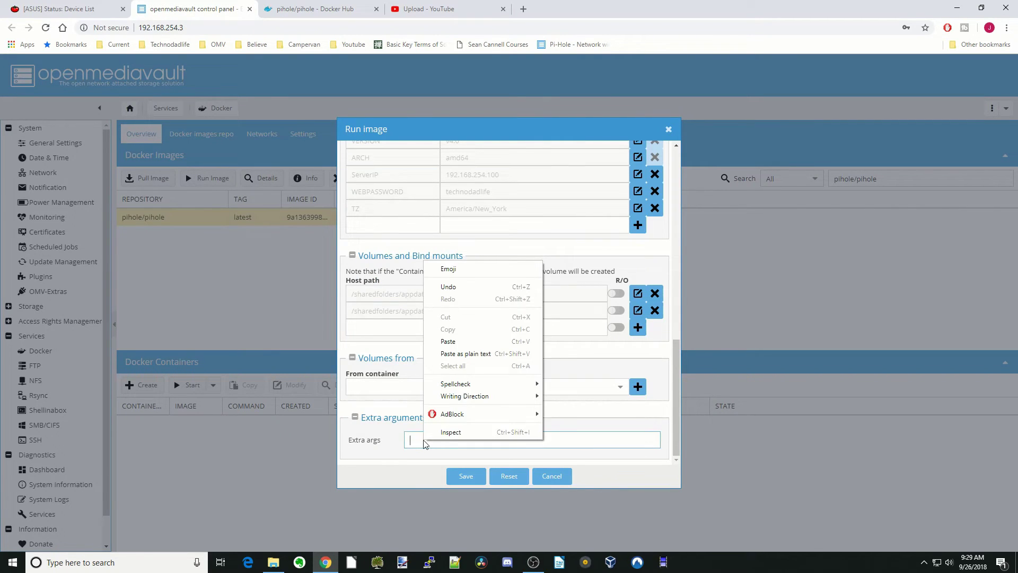
{"action": "left_click", "coordinate": [455, 342]}
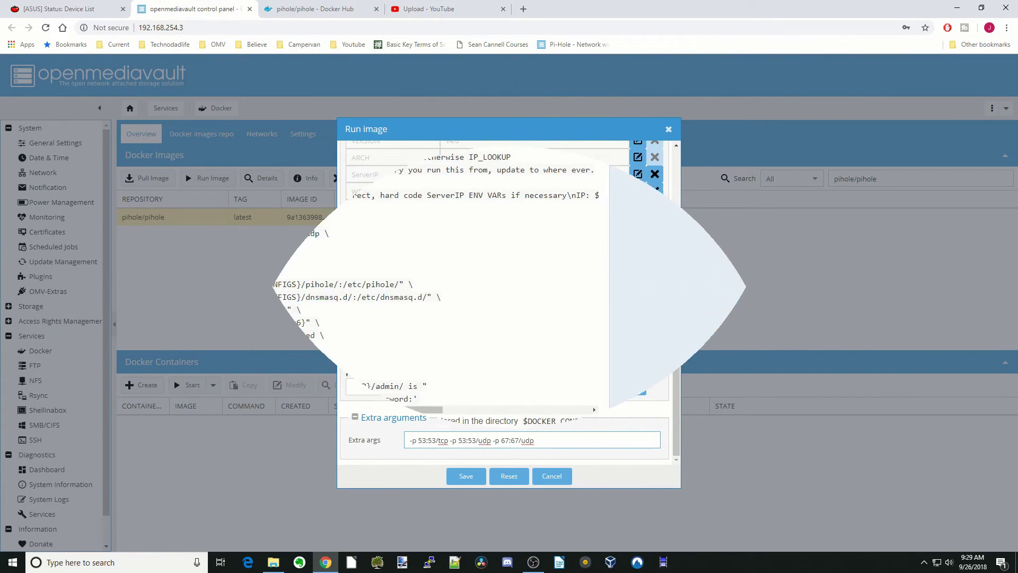
Step: Select the -p 80:80 and -p 443:443 port mappings in the Docker Hub example
{"action": "left_click_drag", "start_coordinate": [242, 258], "coordinate": [222, 268]}
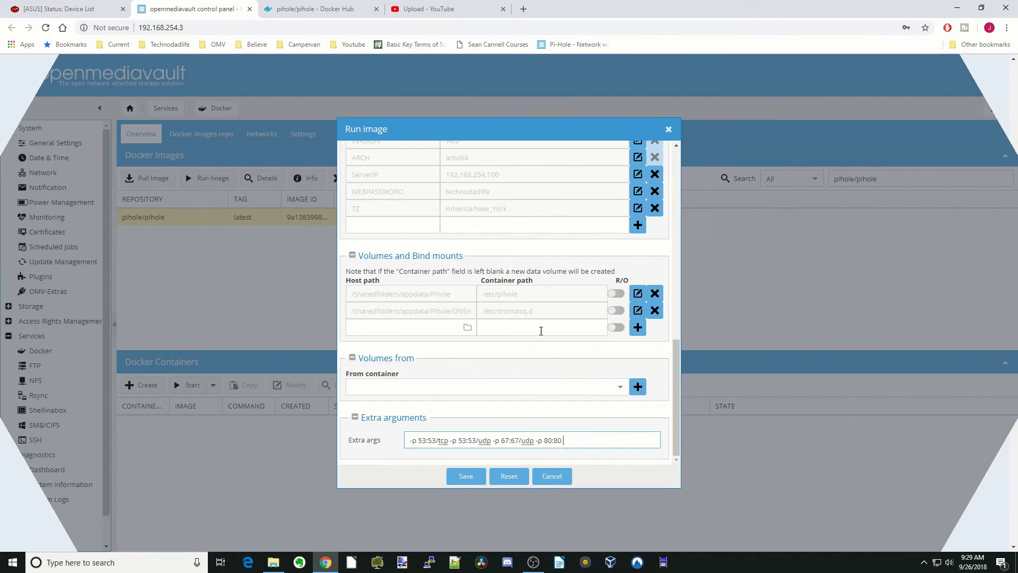
{"action": "mouse_move", "coordinate": [240, 258]}
{"action": "left_mouse_down"}
{"action": "mouse_move", "coordinate": [203, 259]}
{"action": "mouse_move", "coordinate": [230, 271]}
{"action": "left_mouse_up"}
{"action": "left_click_drag", "start_coordinate": [231, 271], "coordinate": [203, 271]}
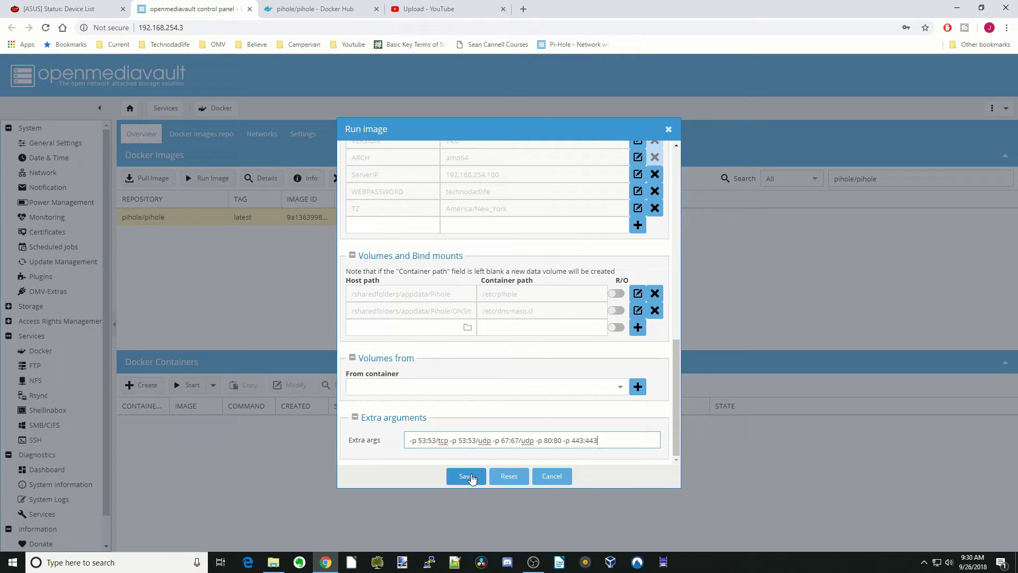
Step: Save the container to start Pi-hole and load 192.168.254.100/admin
{"action": "left_click", "coordinate": [466, 476]}
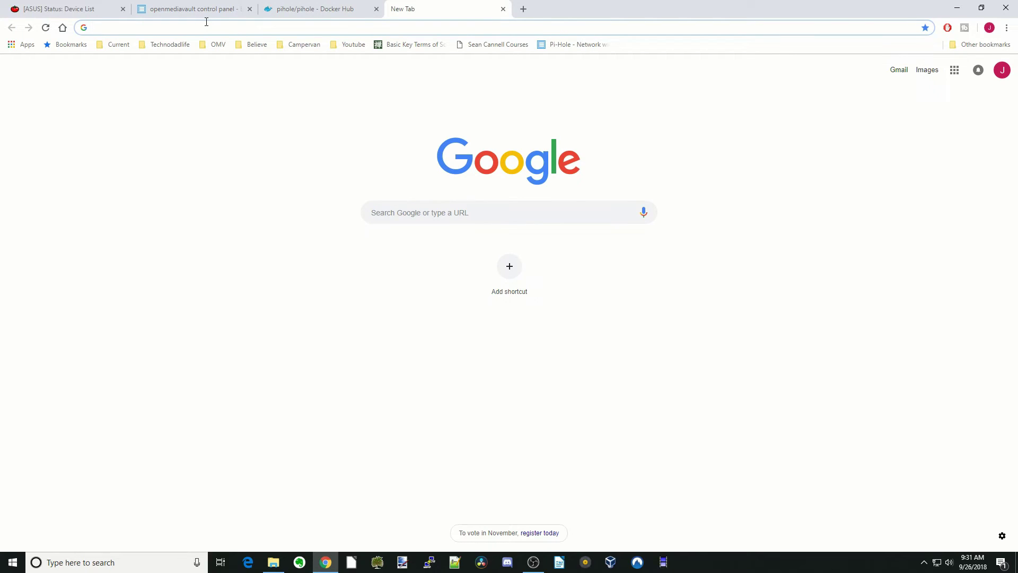
{"action": "type", "text": "192."}
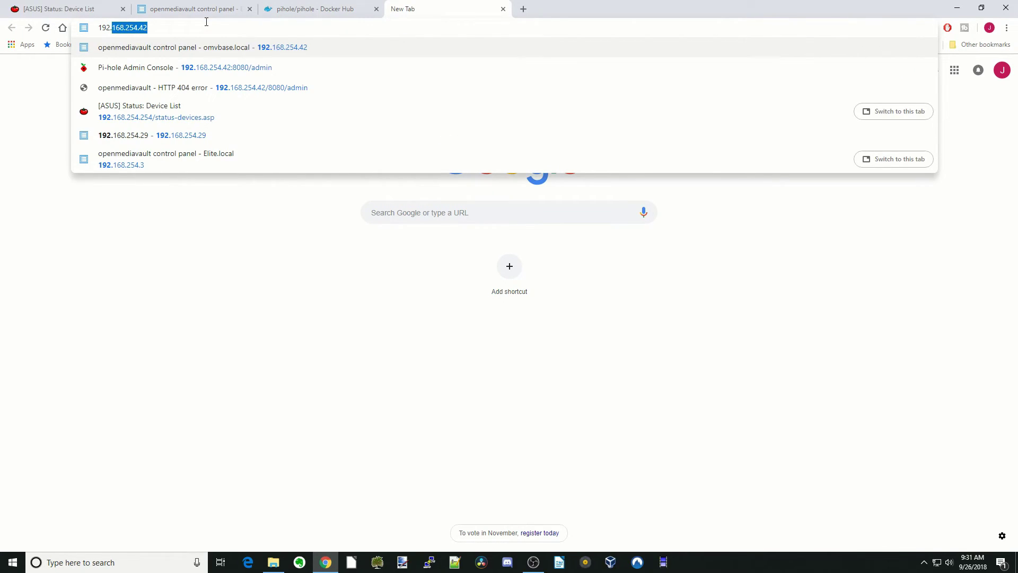
{"action": "type", "text": "168.254"}
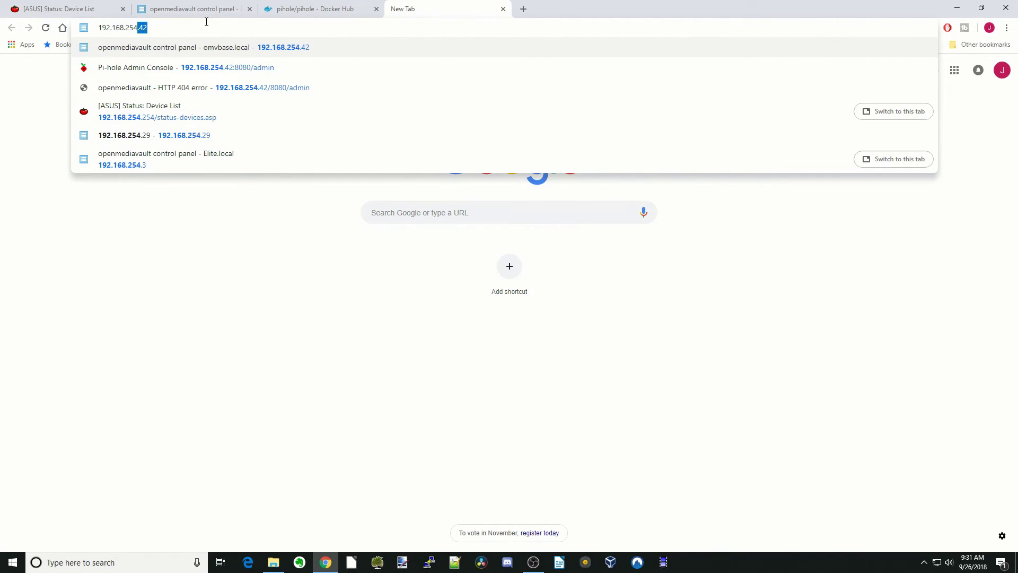
{"action": "type", "text": ".100"}
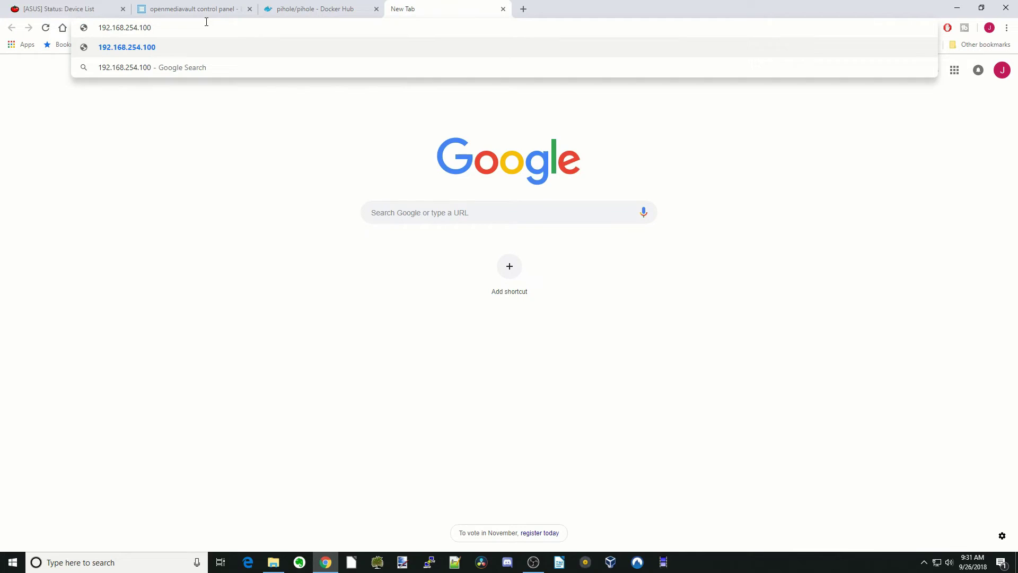
{"action": "type", "text": "/admin"}
{"action": "key", "text": "Return"}
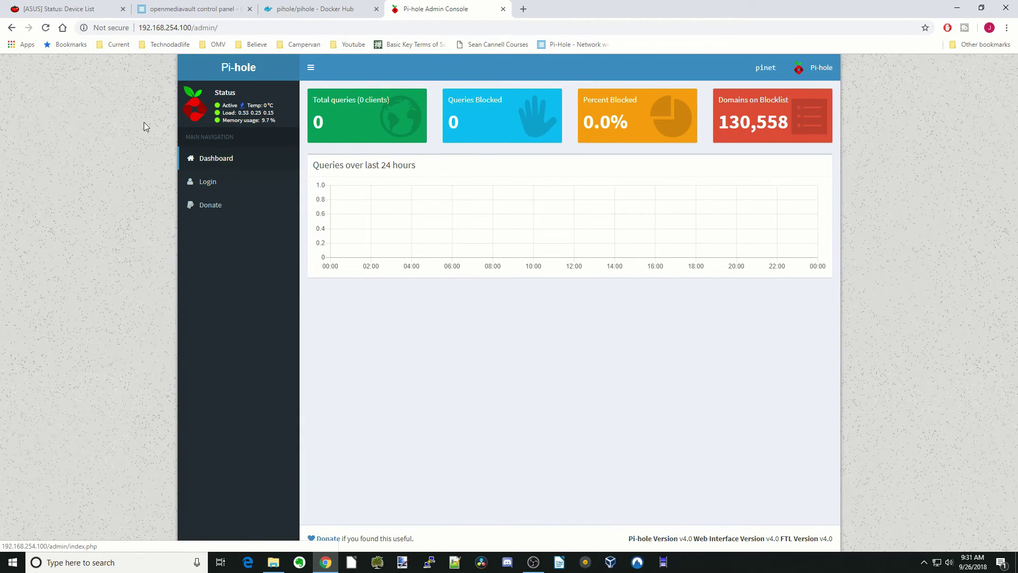
Step: Log in to the Pi-hole dashboard with the admin password, declining to store it
{"action": "left_click", "coordinate": [208, 182]}
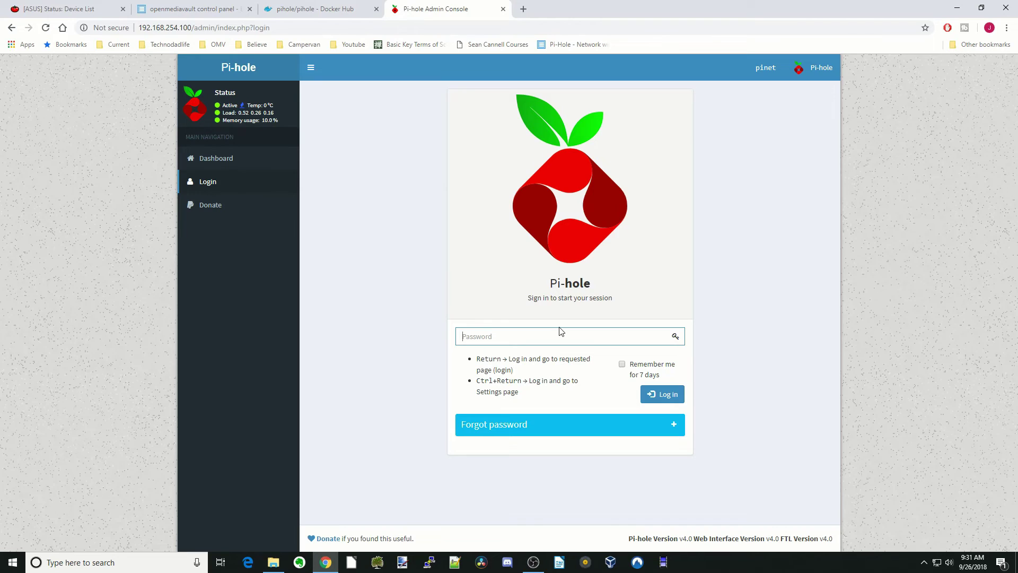
{"action": "type", "text": "•••••••••••••"}
{"action": "key", "text": "Return"}
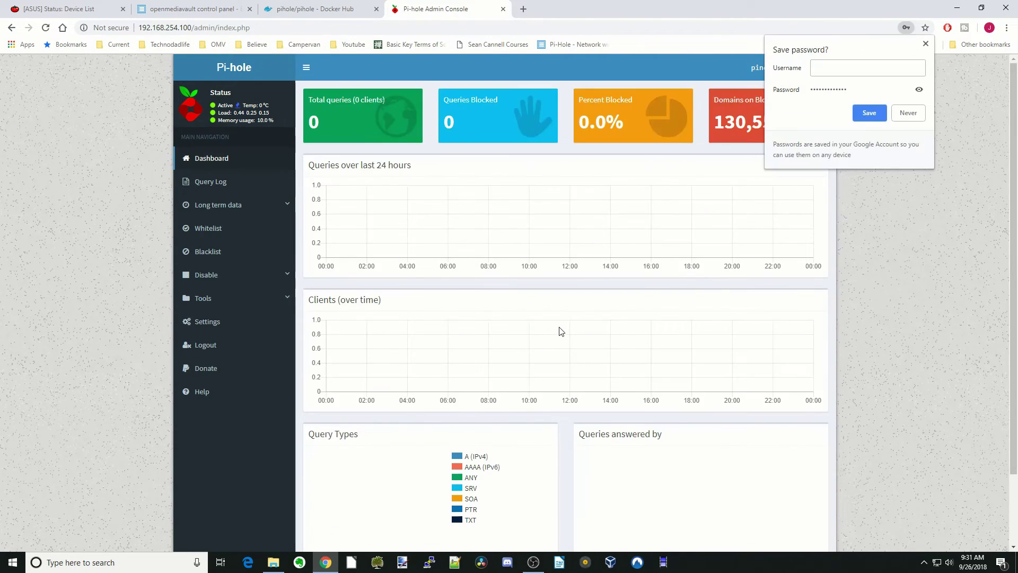
{"action": "left_click", "coordinate": [908, 111]}
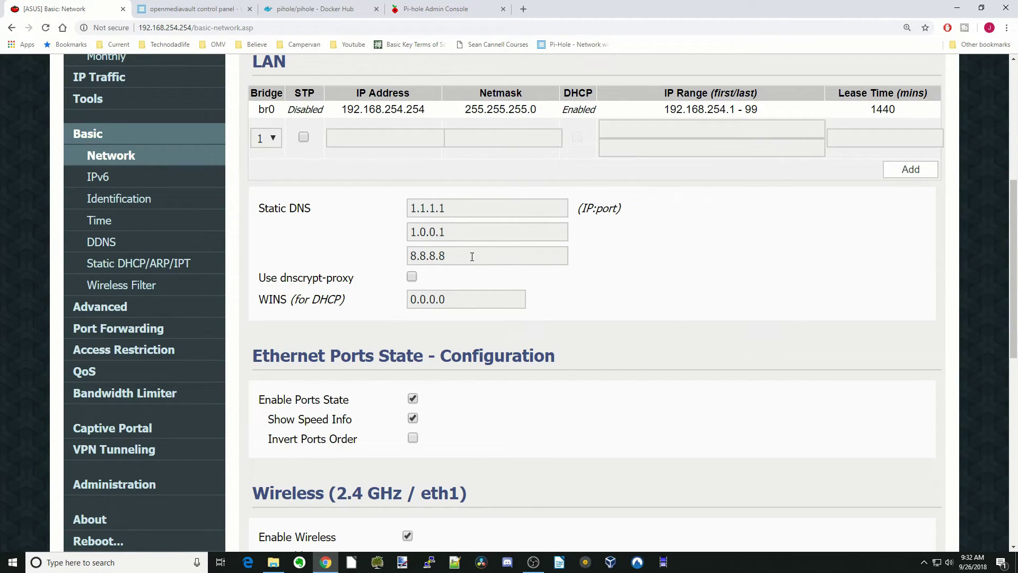
Step: Clear the static DNS servers 8.8.8.8, 1.0.0.1 and 1.1.1.1 from the router's LAN settings
{"action": "left_click_drag", "start_coordinate": [472, 257], "coordinate": [401, 259]}
{"action": "key", "text": "BackSpace"}
{"action": "left_click_drag", "start_coordinate": [448, 231], "coordinate": [398, 230]}
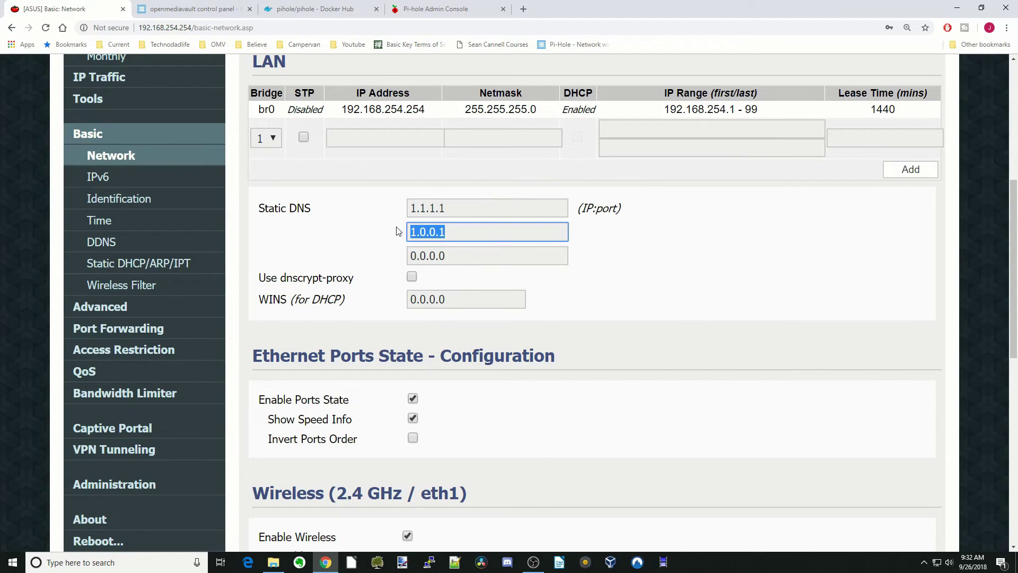
{"action": "key", "text": "BackSpace"}
{"action": "left_click_drag", "start_coordinate": [474, 207], "coordinate": [404, 207]}
{"action": "key", "text": "BackSpace"}
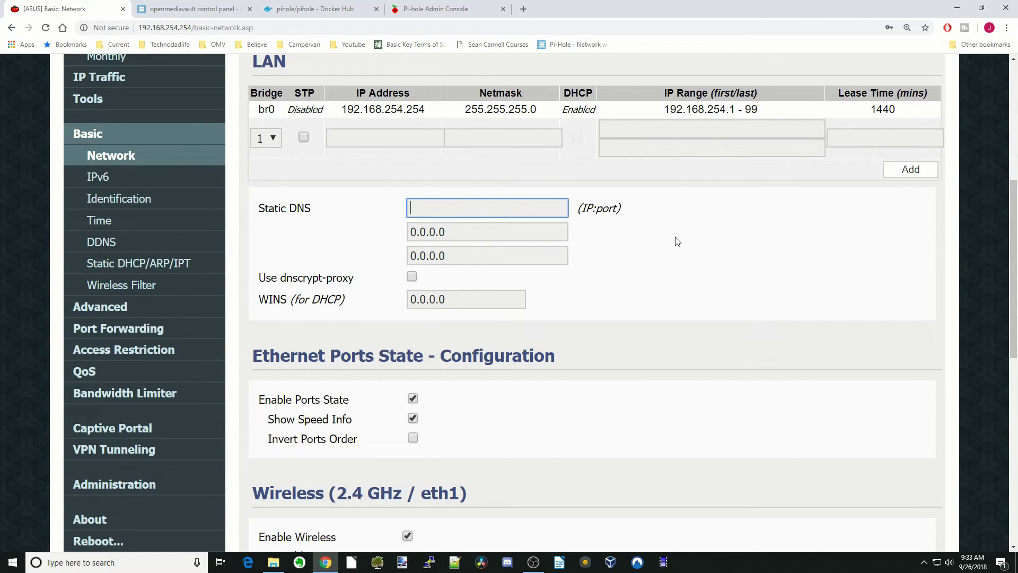
Step: Enter Pi-hole's address 192.168.254.100 as the first static DNS server, then return to Pi-hole
{"action": "left_click", "coordinate": [446, 15]}
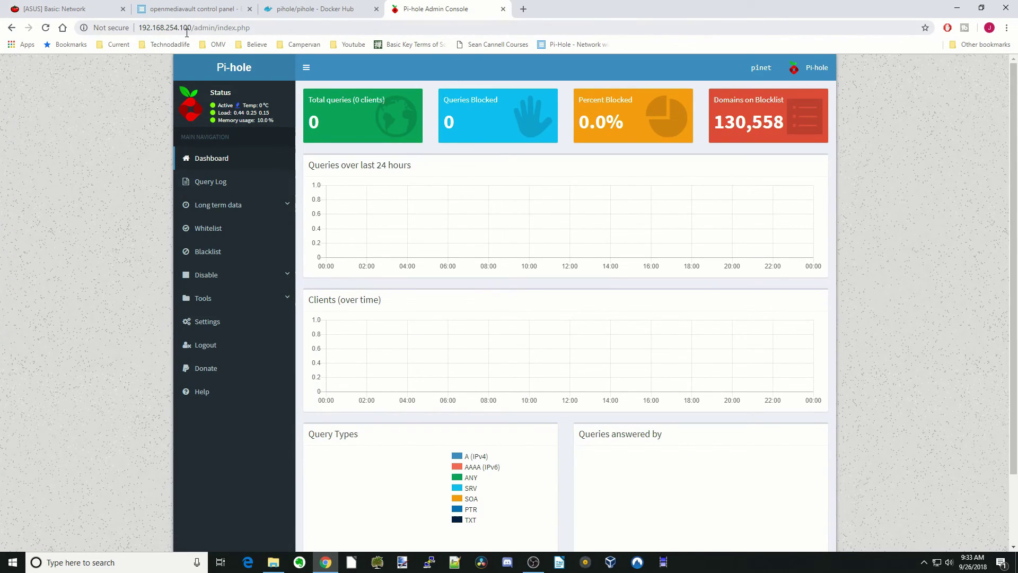
{"action": "left_click", "coordinate": [93, 10]}
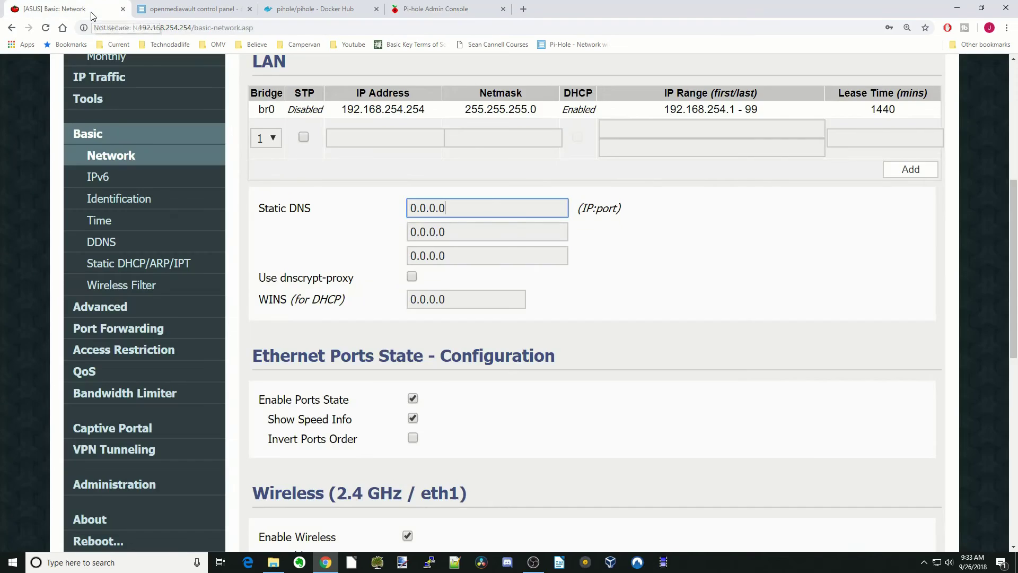
{"action": "double_click", "coordinate": [448, 206]}
{"action": "type", "text": "192.168.254.100"}
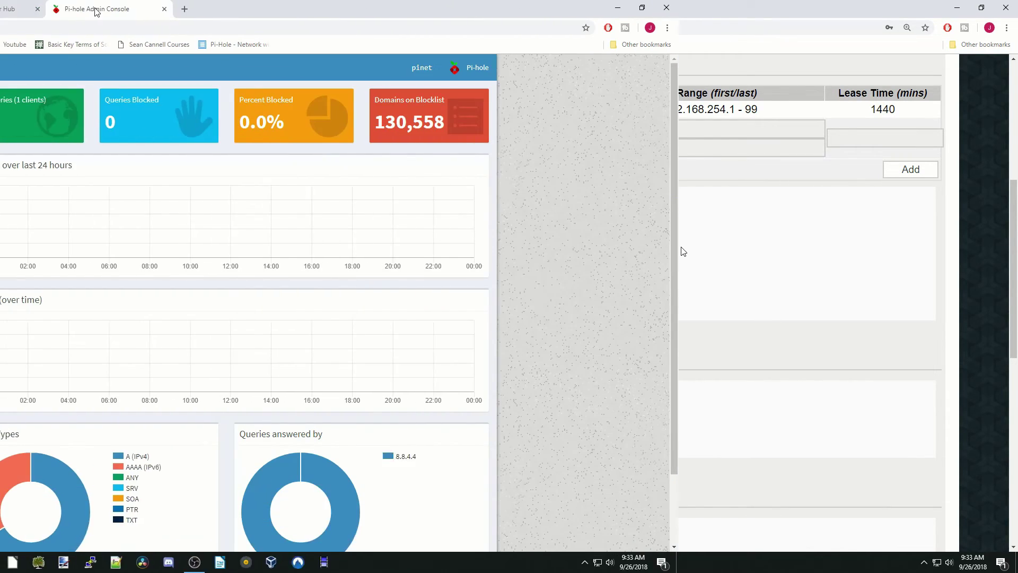
{"action": "left_click", "coordinate": [434, 11]}
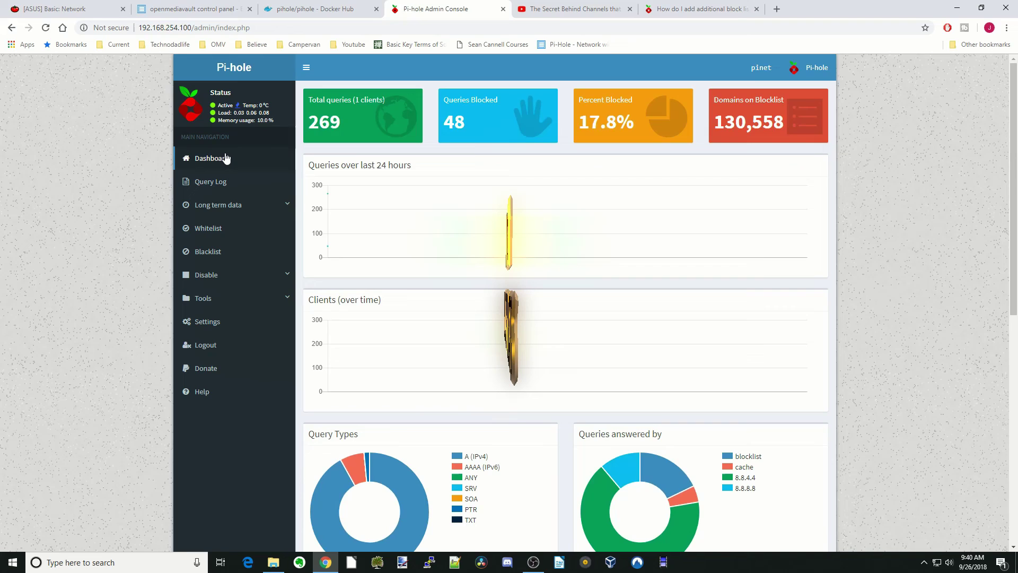
Step: Open Pi-hole Settings on the Blocklists tab showing the seven Gravity lists
{"action": "left_click", "coordinate": [223, 325]}
{"action": "left_click", "coordinate": [380, 101]}
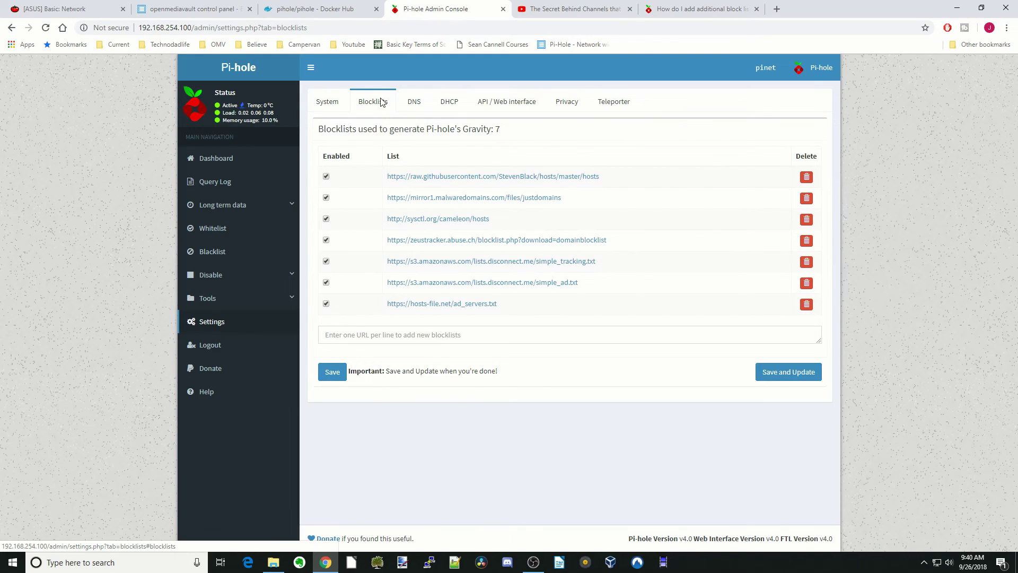
Step: Close the YouTube tab and open WaLLy3K's Firebog blocklist collection from the FAQ
{"action": "middle_click", "coordinate": [602, 13]}
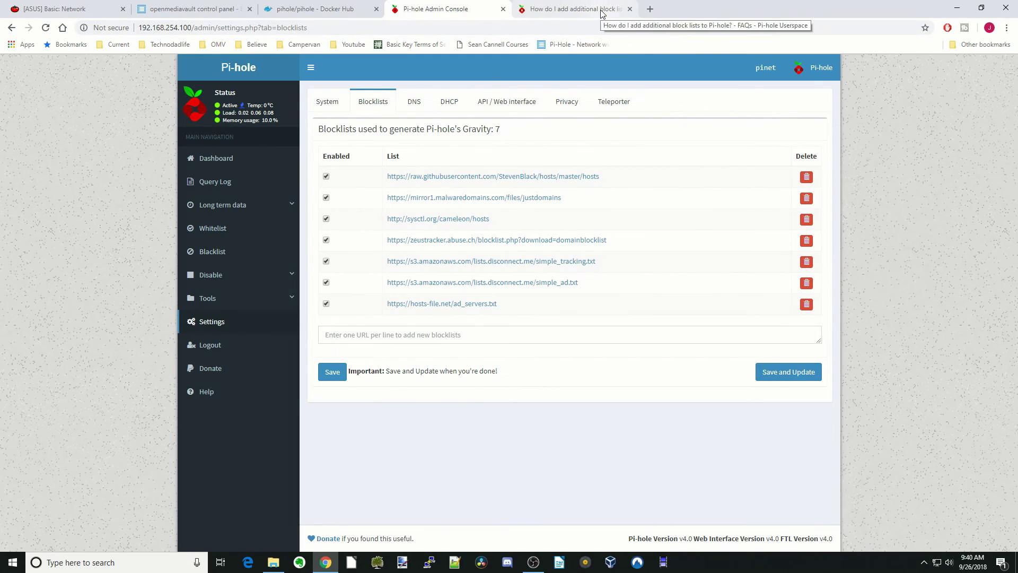
{"action": "left_click", "coordinate": [602, 14]}
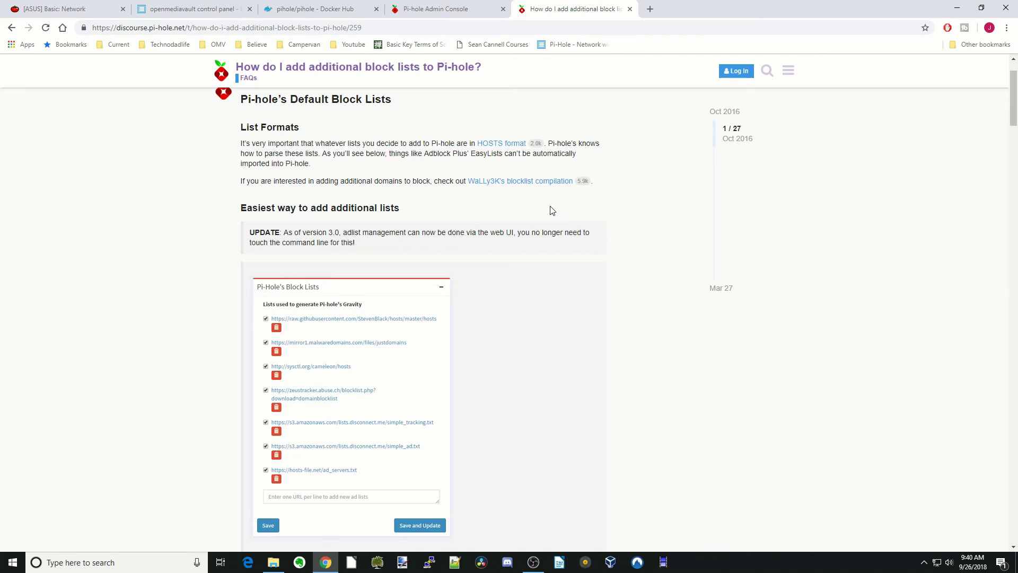
{"action": "left_click", "coordinate": [530, 183]}
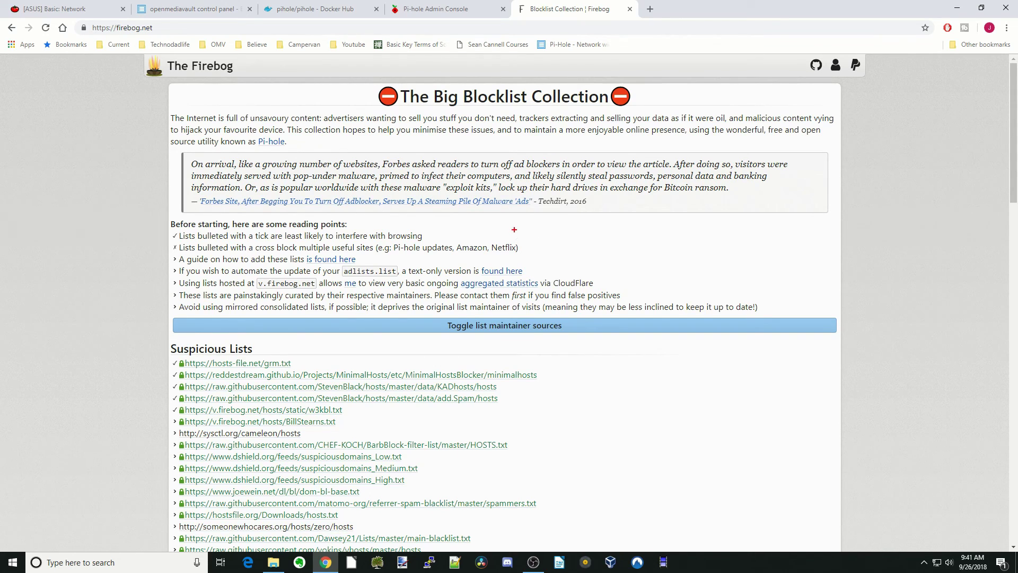
Step: Preview Firebog's hosts-file.net grm.txt list and copy its link address
{"action": "mouse_move", "coordinate": [339, 286]}
{"action": "left_mouse_down"}
{"action": "mouse_move", "coordinate": [649, 321]}
{"action": "mouse_move", "coordinate": [788, 317]}
{"action": "left_mouse_up"}
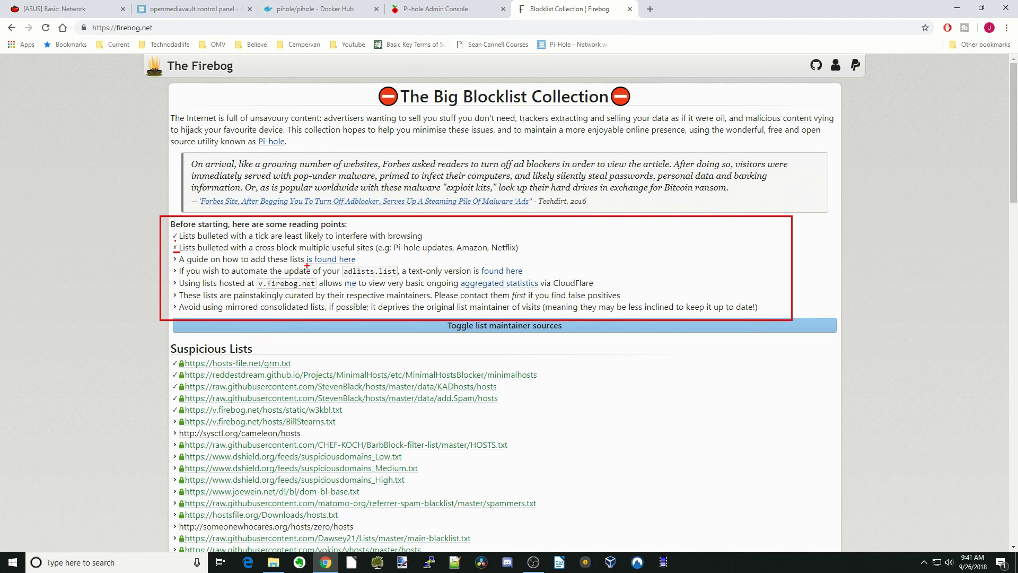
{"action": "left_click_drag", "start_coordinate": [306, 264], "coordinate": [355, 264]}
{"action": "key", "text": "Escape"}
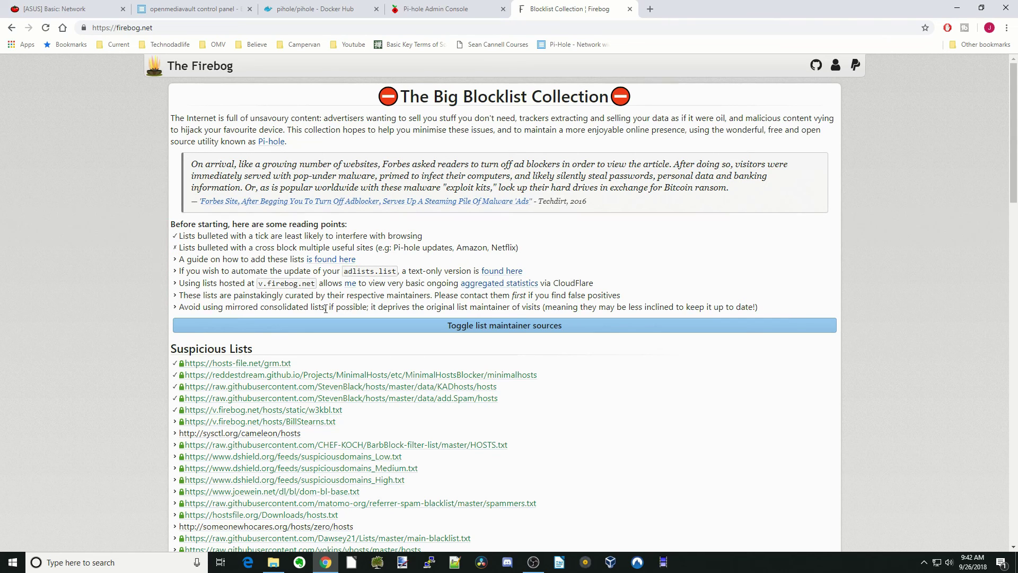
{"action": "left_click", "coordinate": [290, 364]}
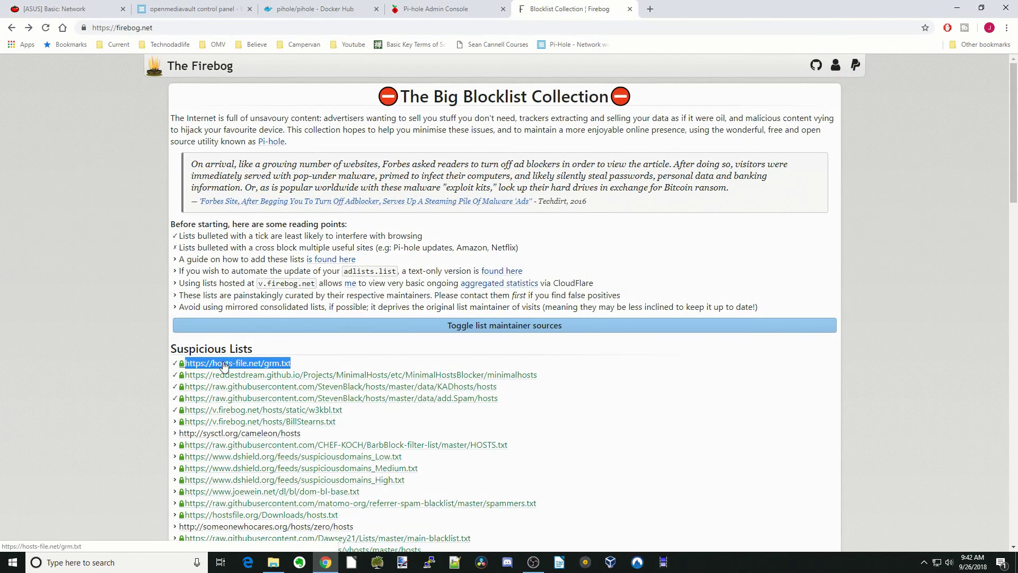
{"action": "right_click", "coordinate": [219, 362]}
{"action": "left_click", "coordinate": [273, 429]}
{"action": "left_click", "coordinate": [428, 10]}
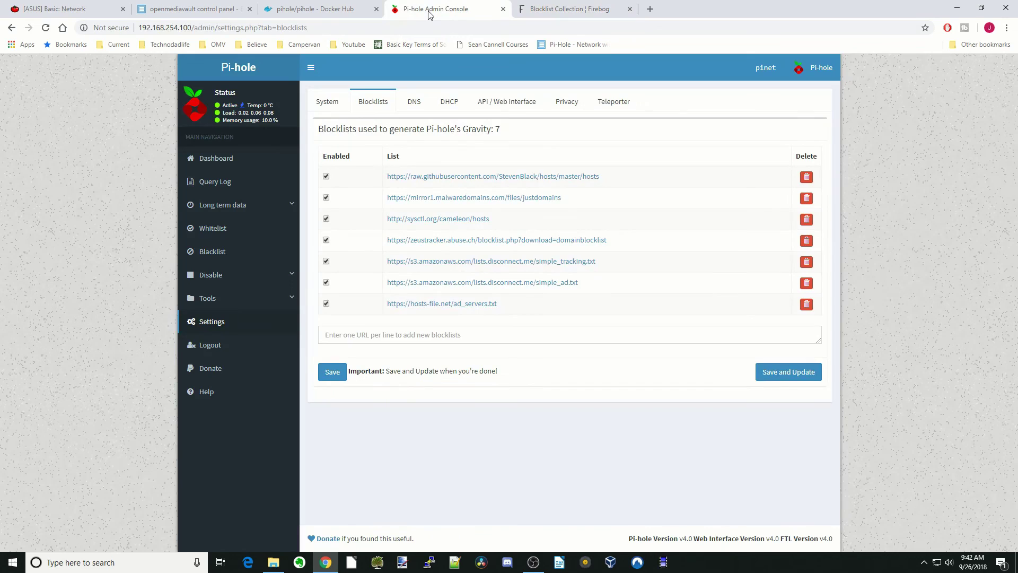
{"action": "left_click", "coordinate": [358, 335]}
{"action": "right_click", "coordinate": [358, 335]}
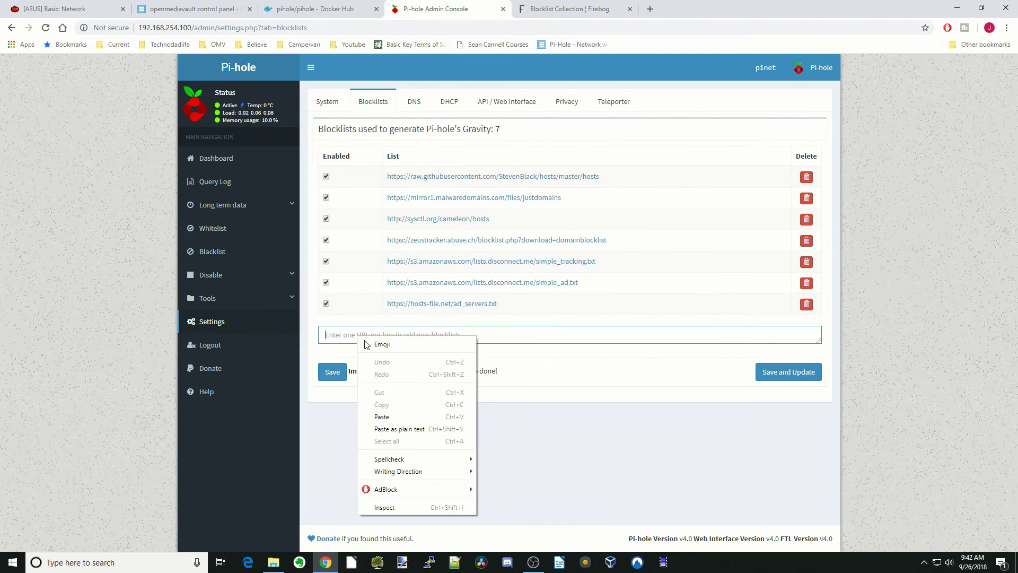
{"action": "left_click", "coordinate": [400, 416]}
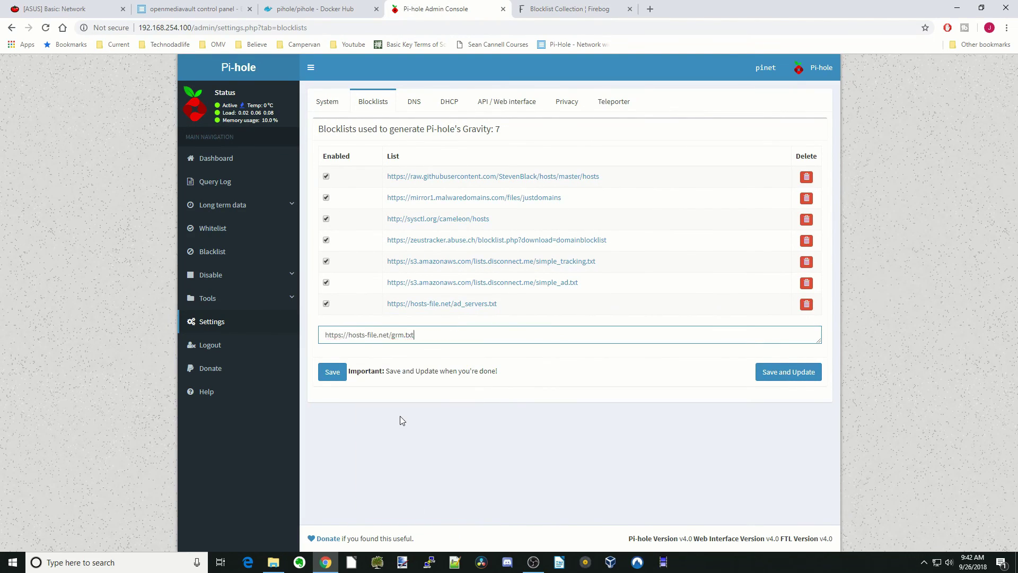
{"action": "left_click", "coordinate": [785, 375]}
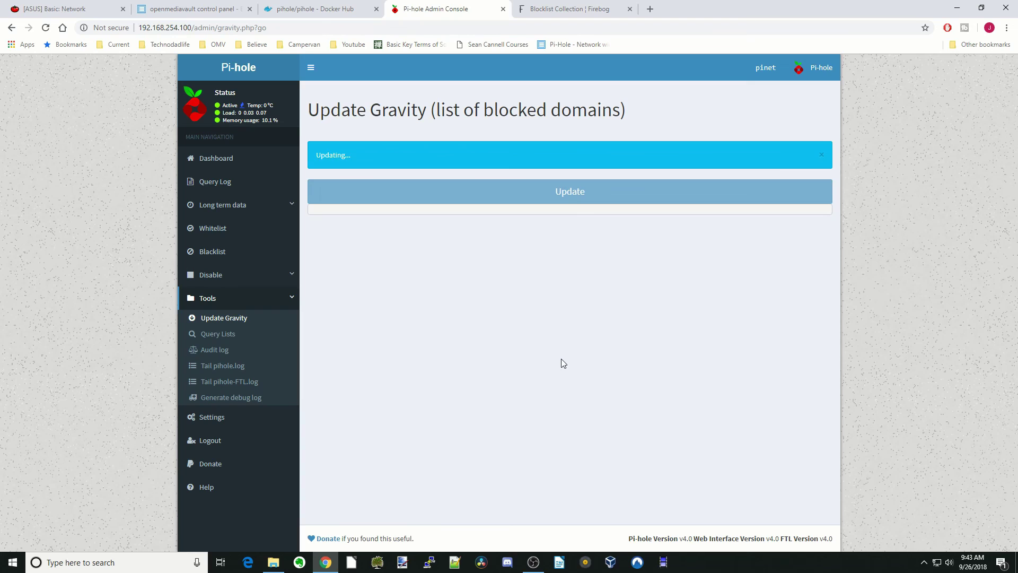
{"action": "scroll", "coordinate": [561, 358], "scroll_direction": "down", "scroll_amount": 2}
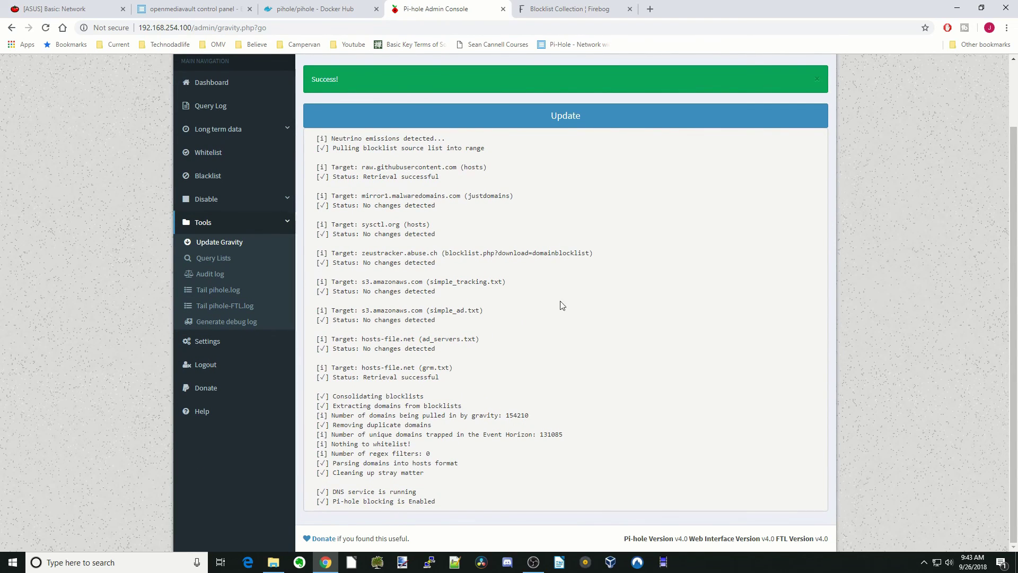
{"action": "left_click", "coordinate": [235, 89]}
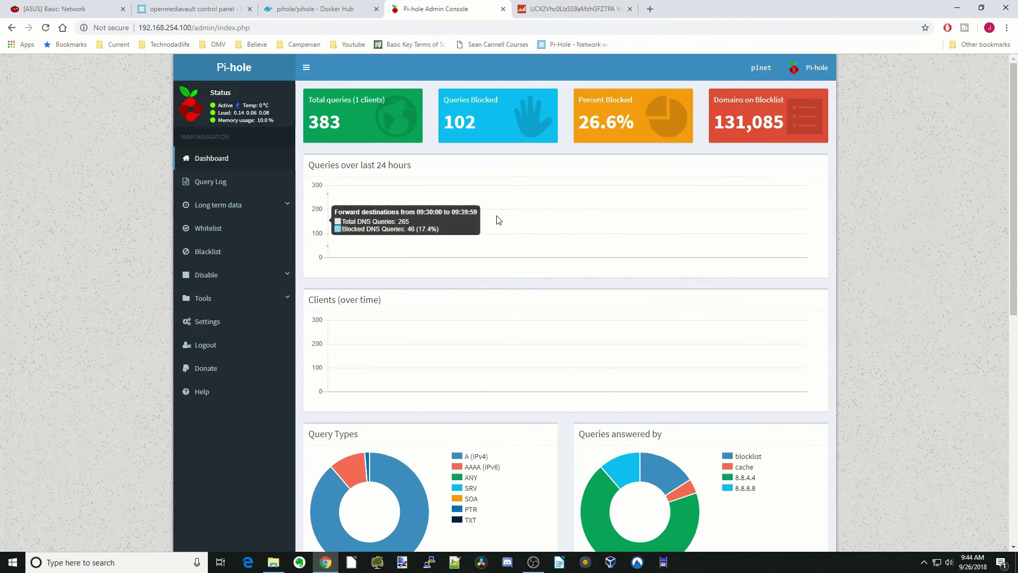